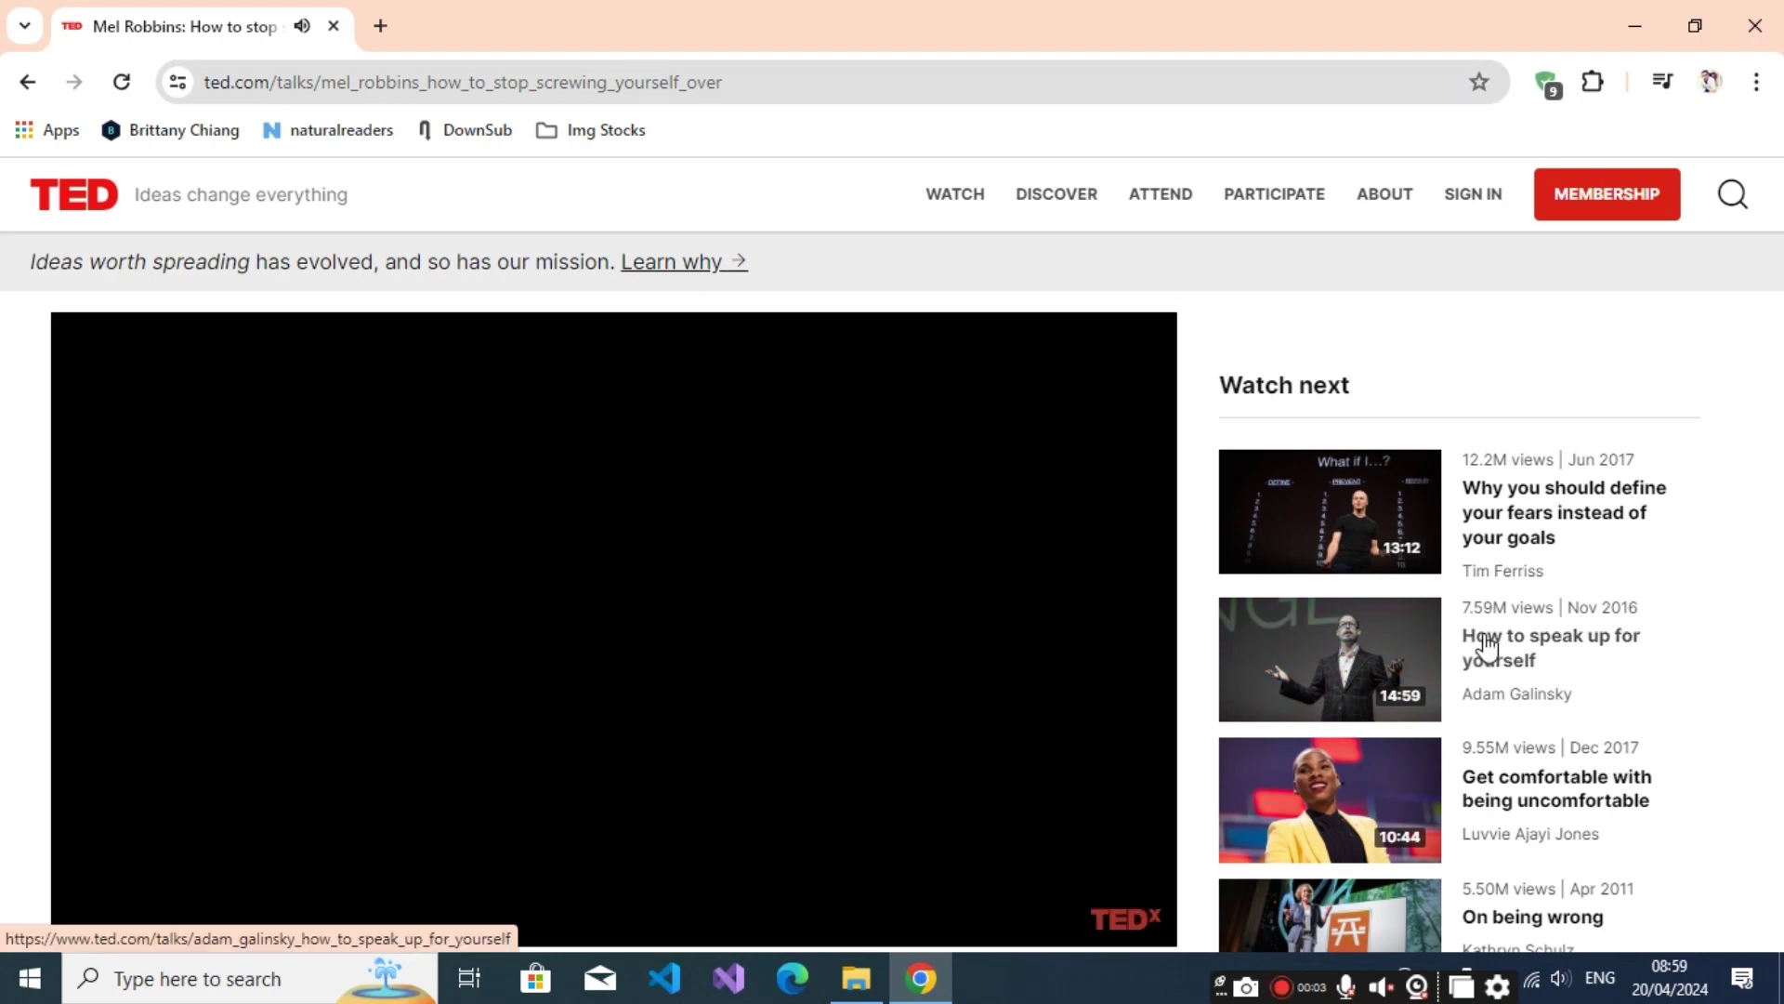
- Open Adam Galinsky's 'How to speak up for yourself' talk from Watch next and play it
{"action": "left_click", "coordinate": [1486, 642]}
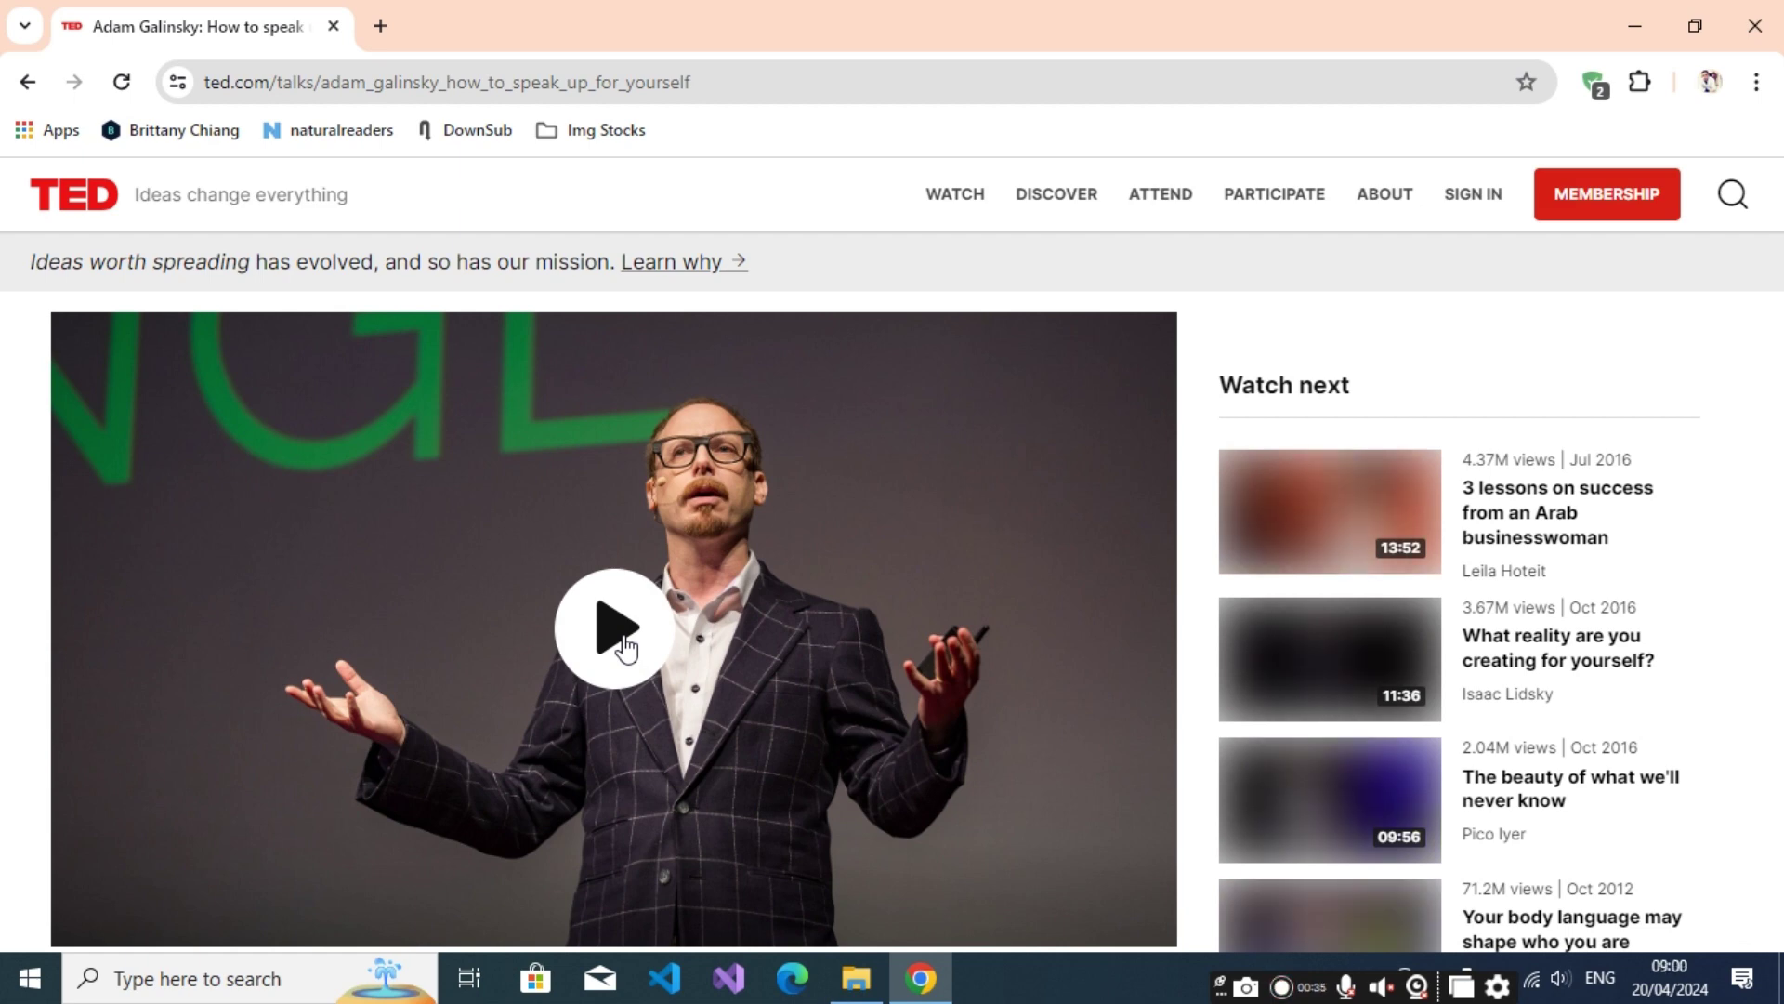
{"action": "left_click", "coordinate": [621, 636]}
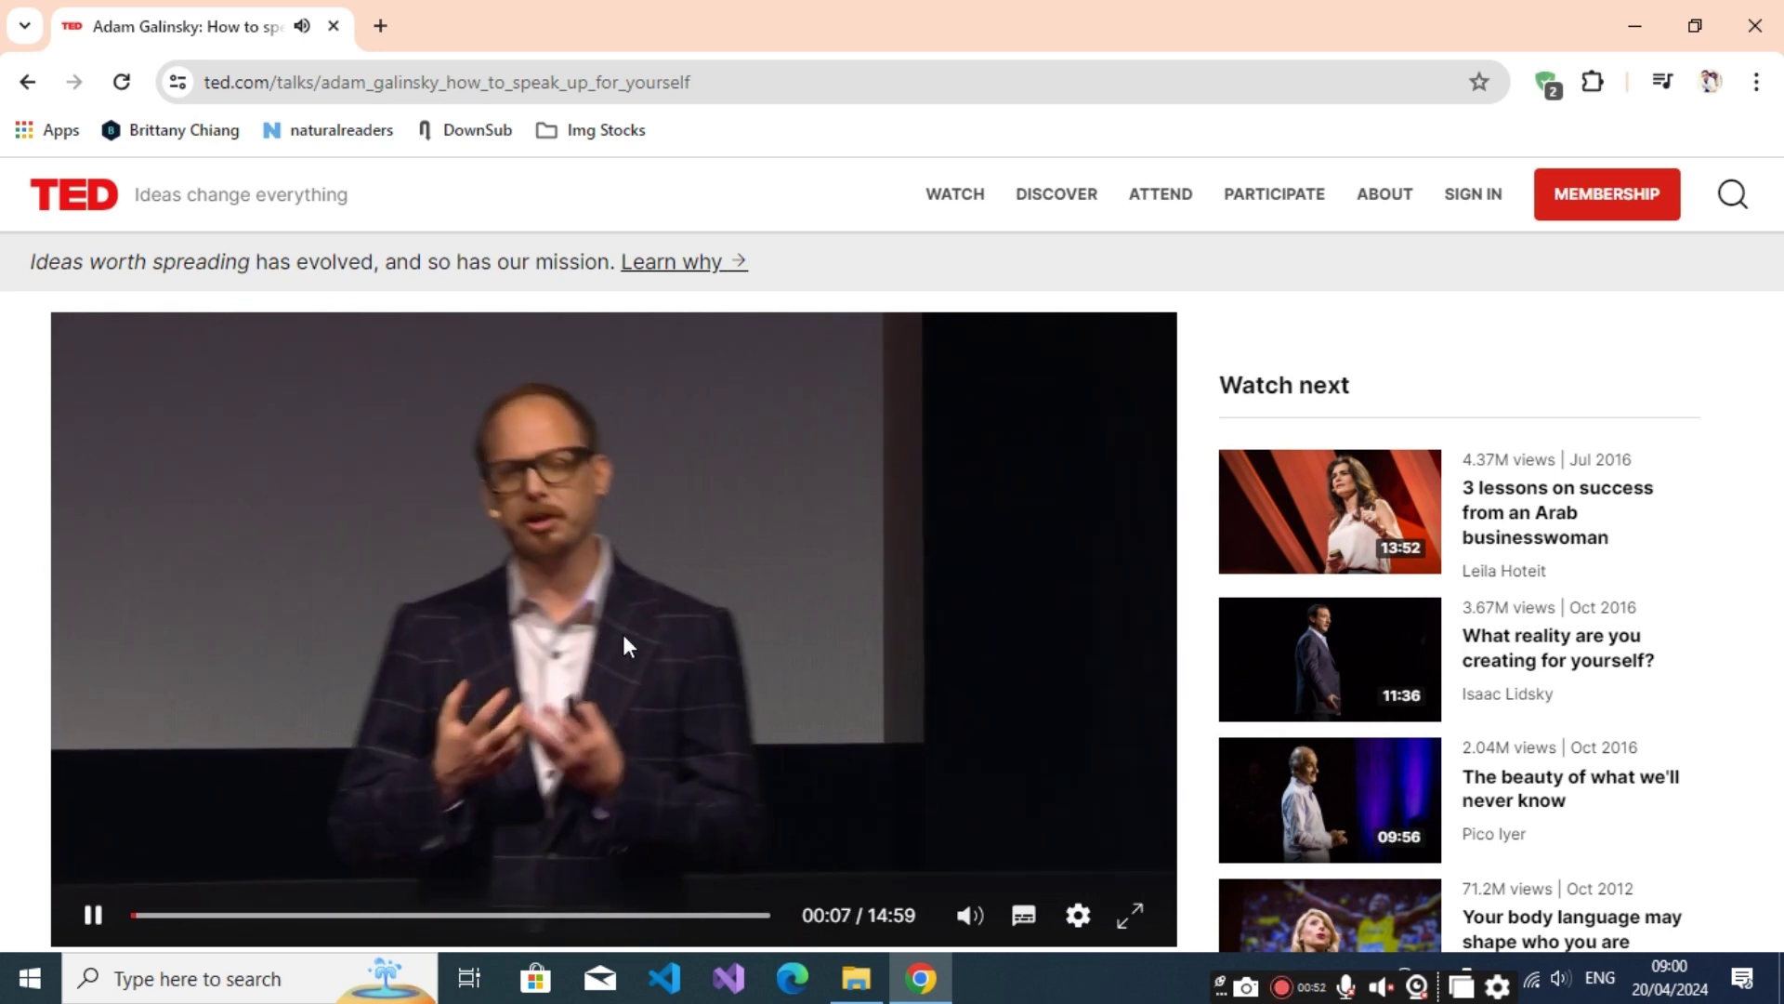
- In a new tab, search Google for 'chrome web store' and open the store
{"action": "left_click", "coordinate": [382, 27]}
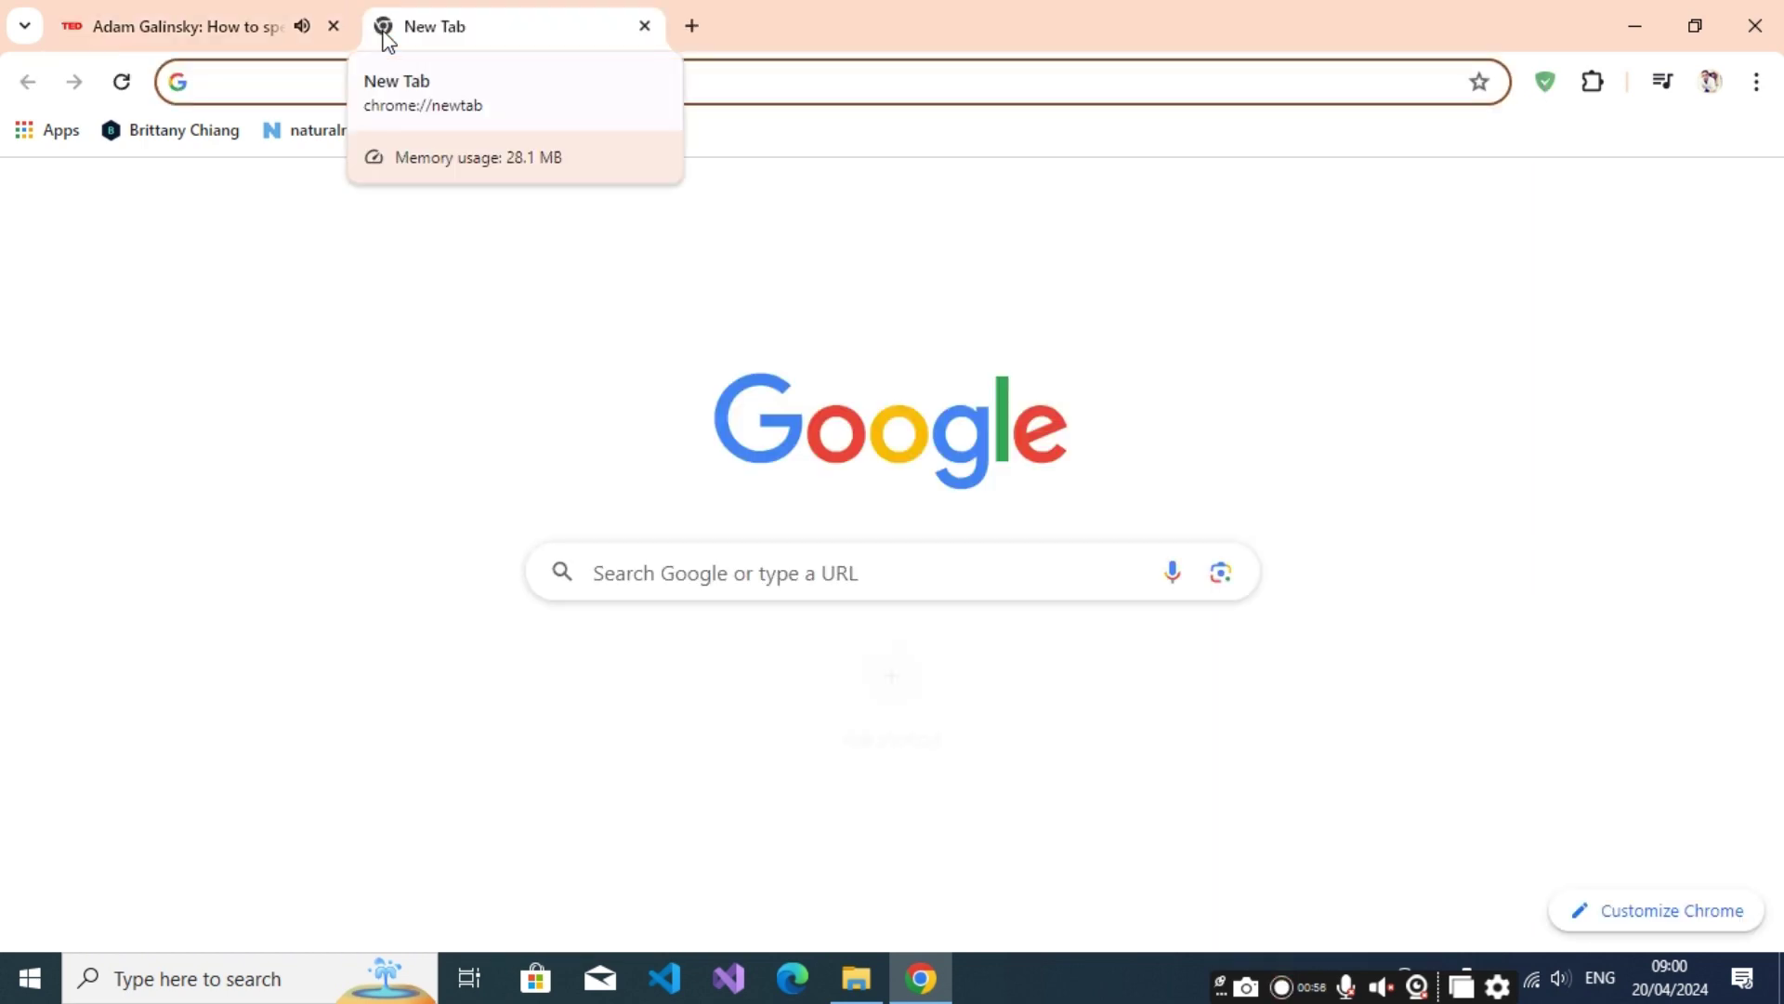
{"action": "left_click", "coordinate": [667, 561]}
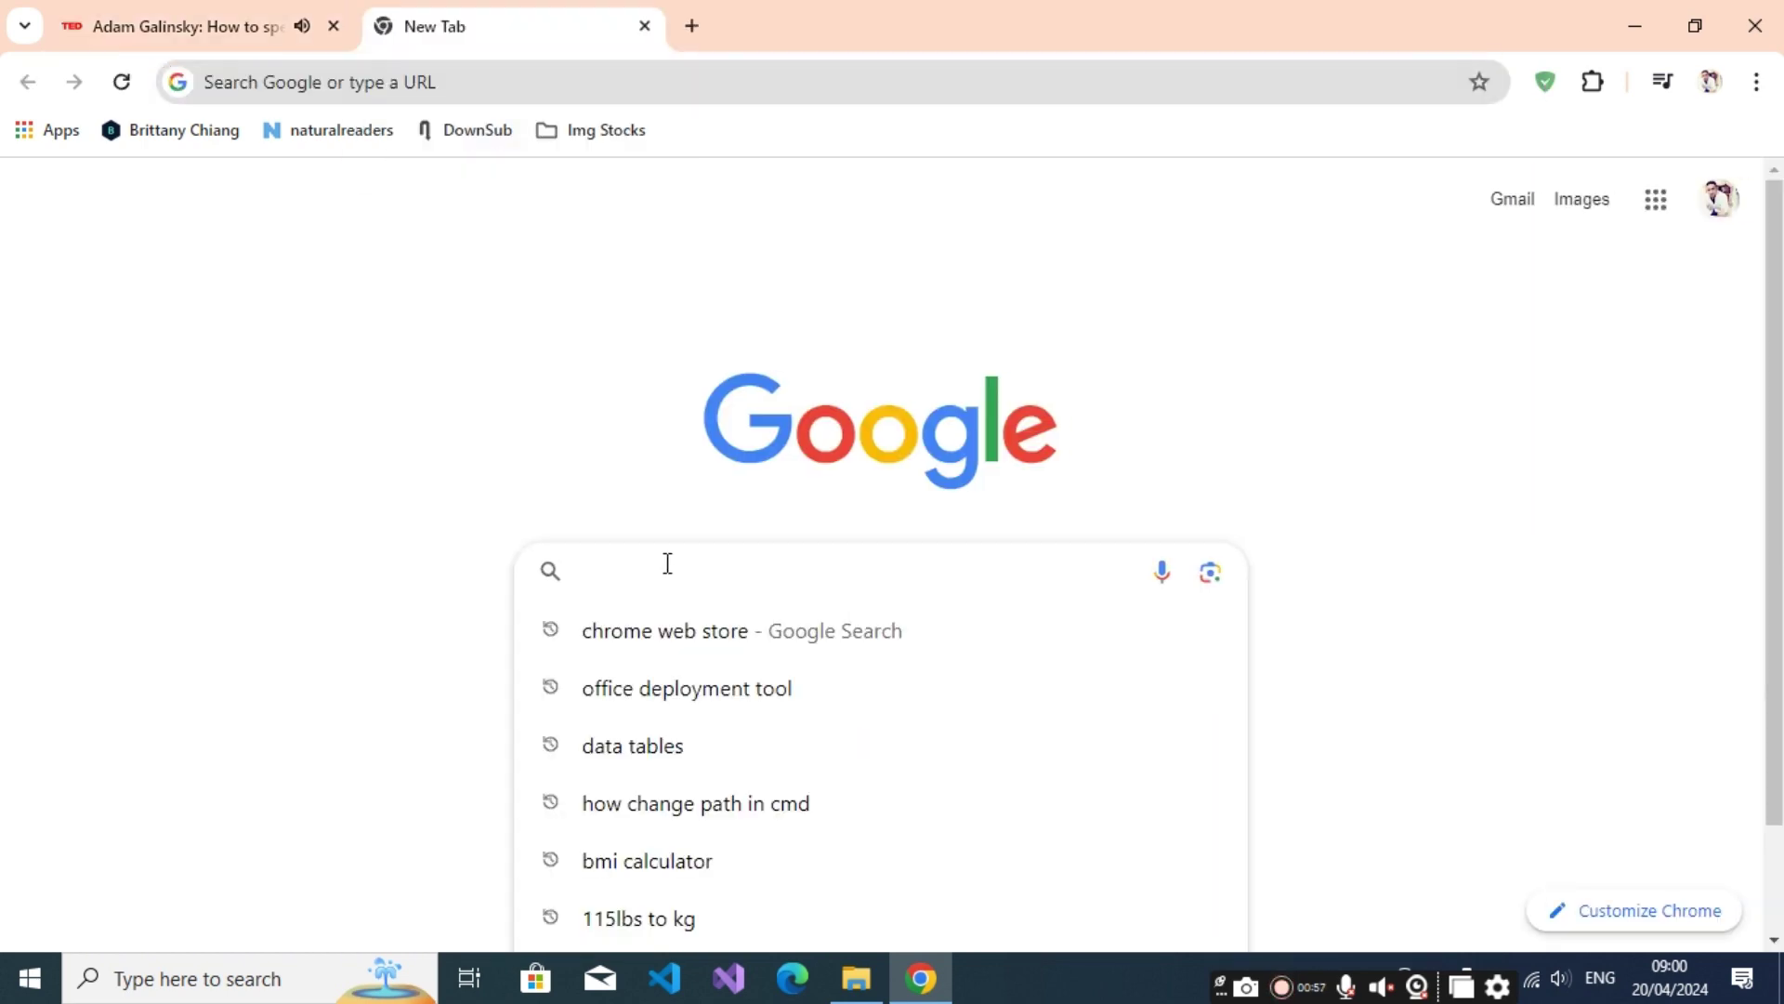
{"action": "type", "text": "chrome web store"}
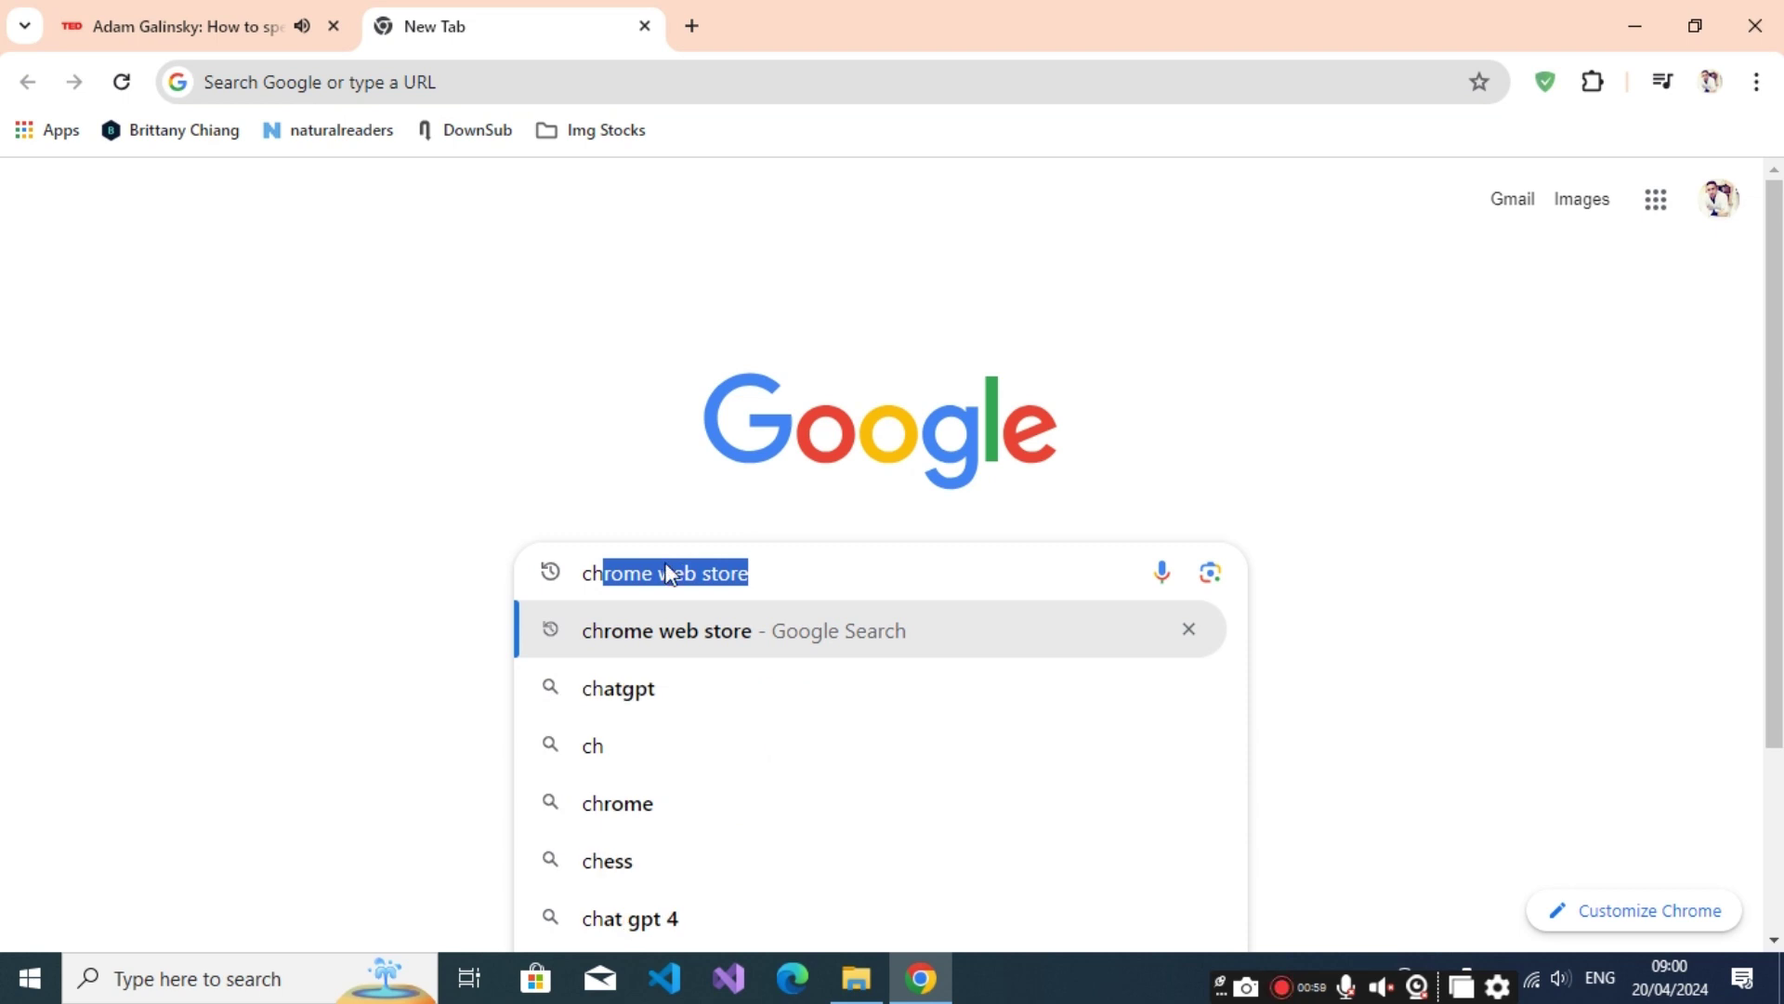
{"action": "key", "text": "Return"}
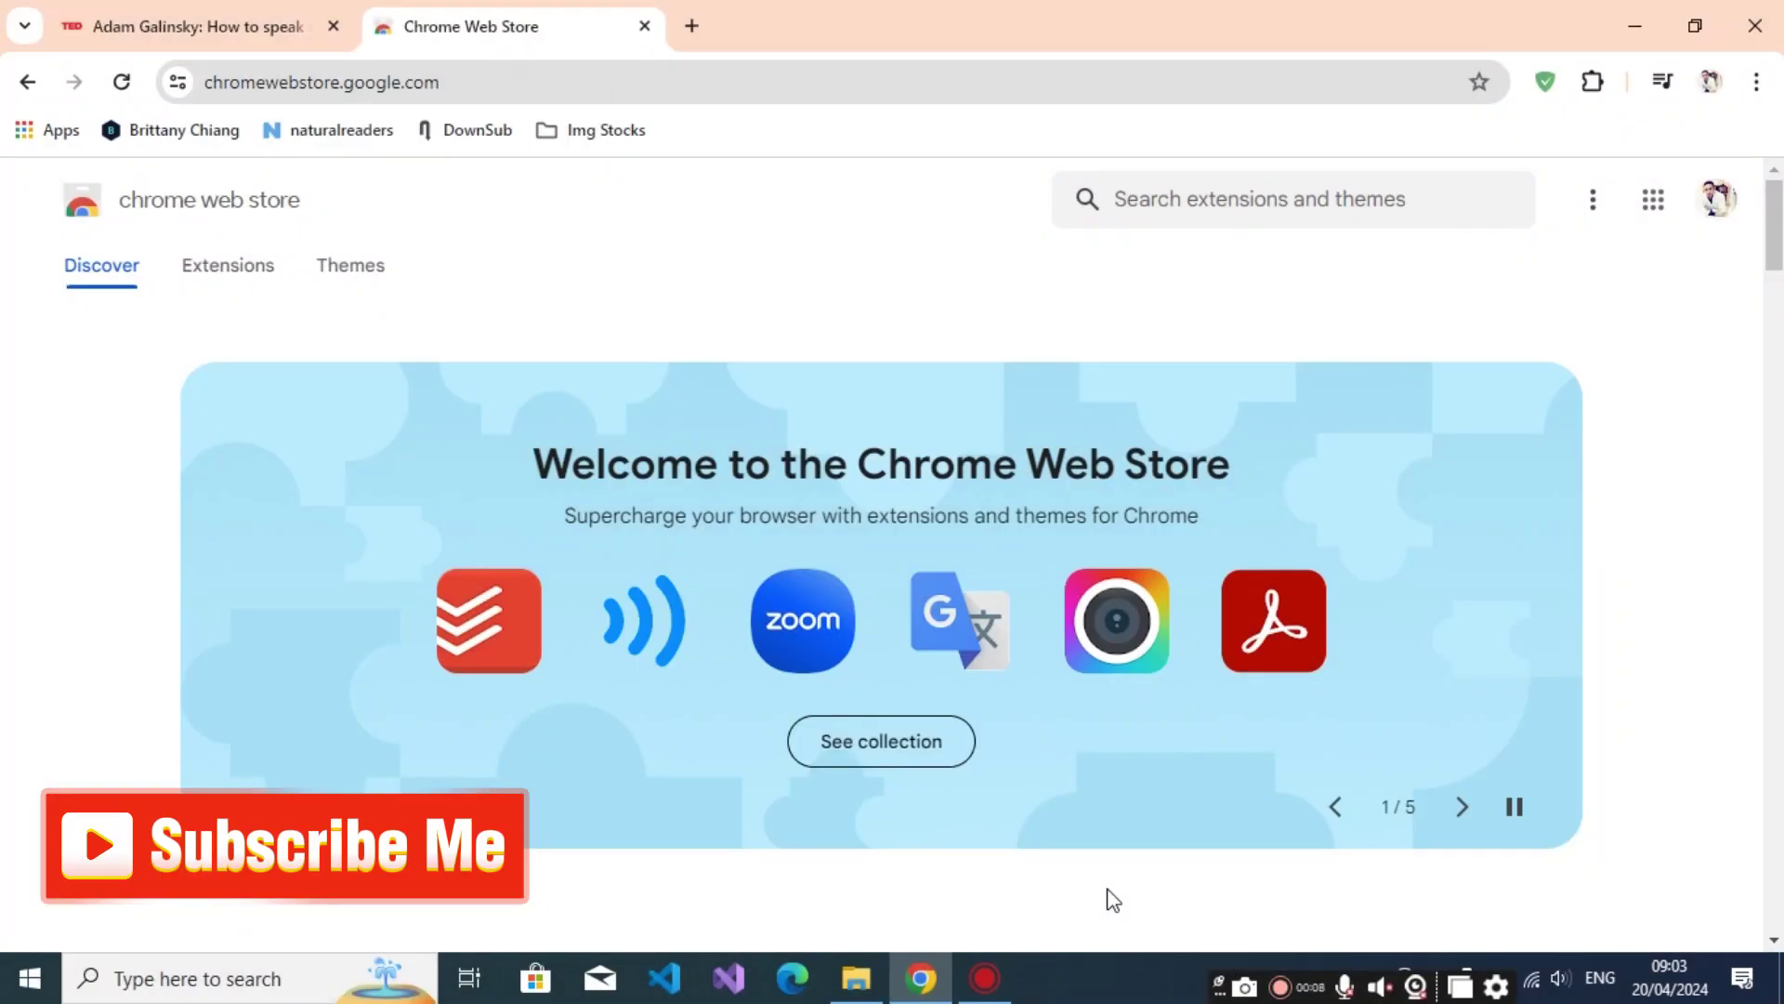
- Search the store for 'chrome audio capture' and add the Chrome Audio Capture extension
{"action": "left_click", "coordinate": [1192, 201]}
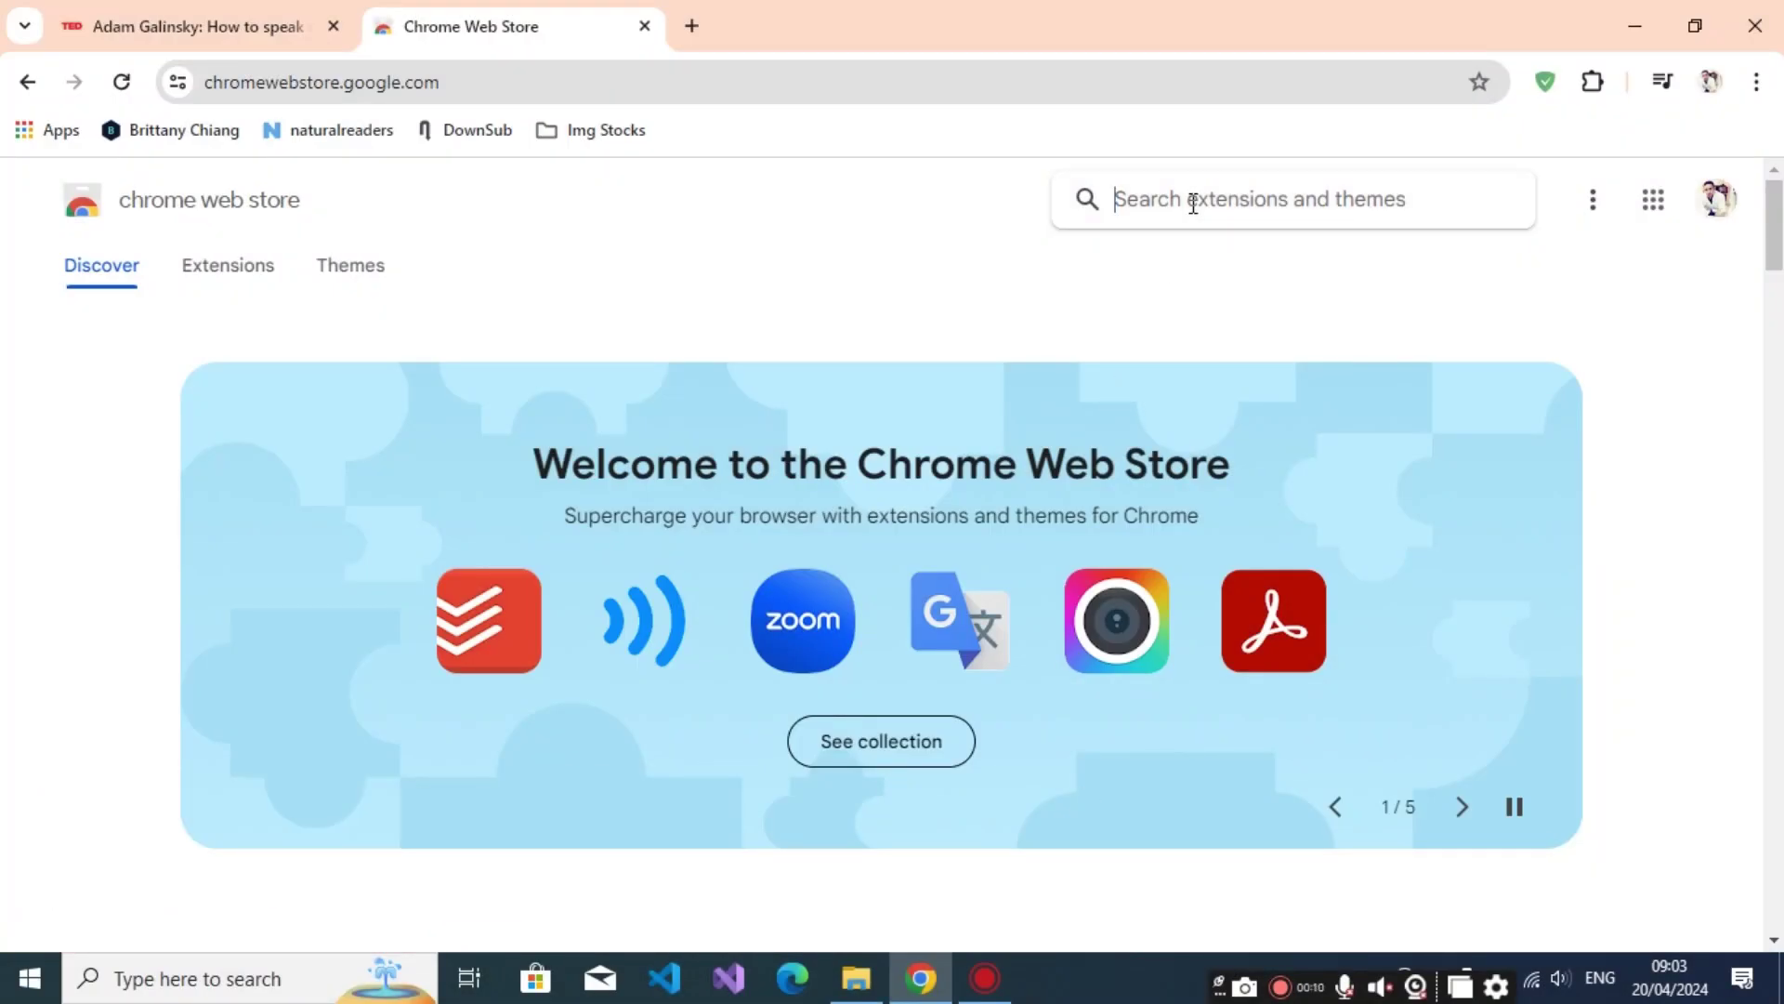
{"action": "type", "text": "chrome audio capture"}
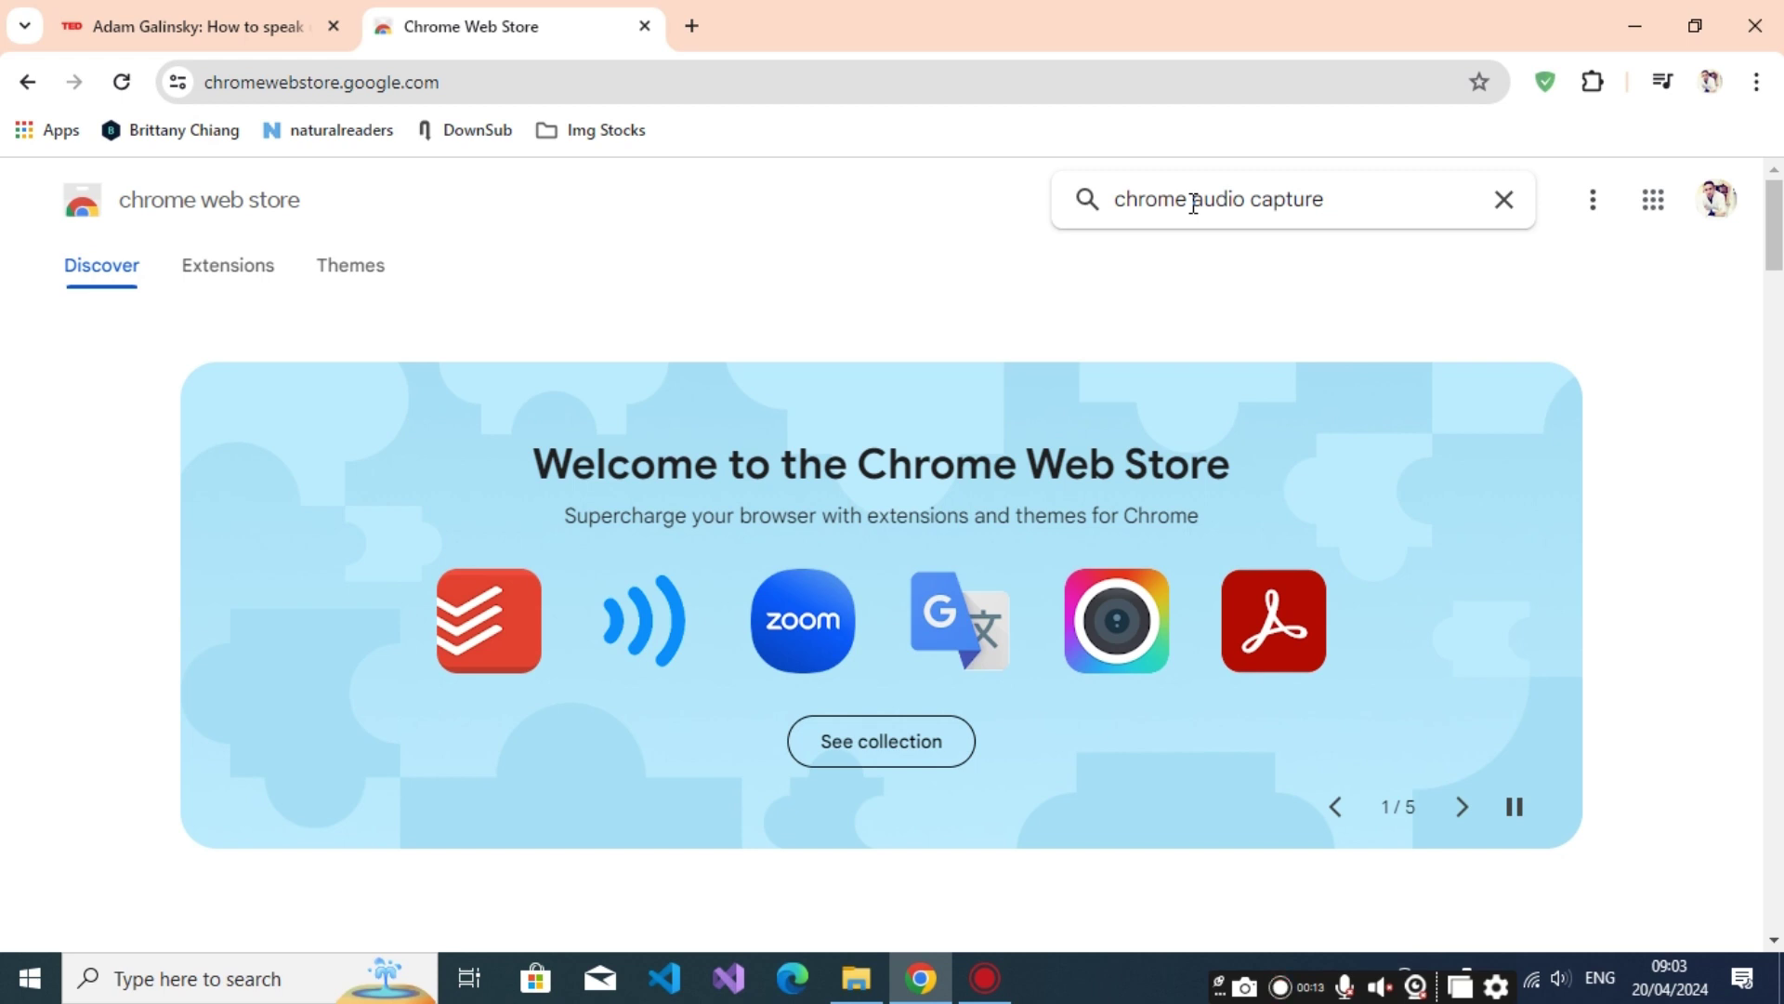
{"action": "key", "text": "Return"}
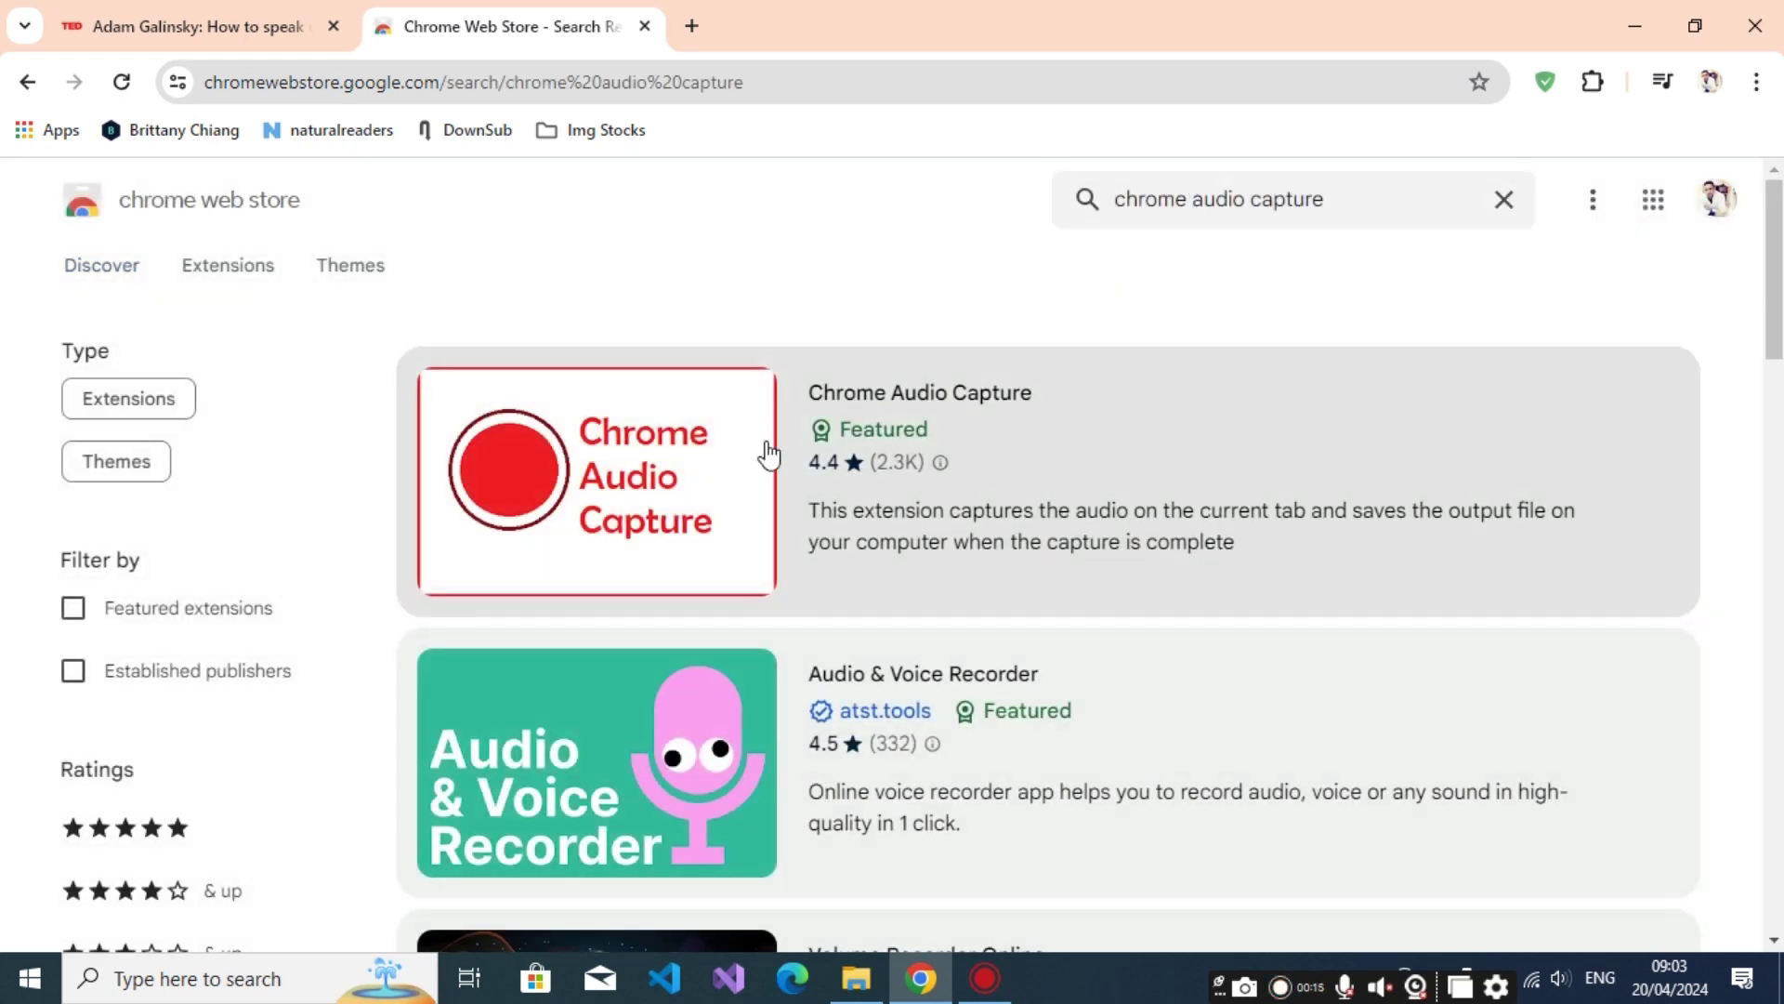
{"action": "left_click", "coordinate": [896, 401]}
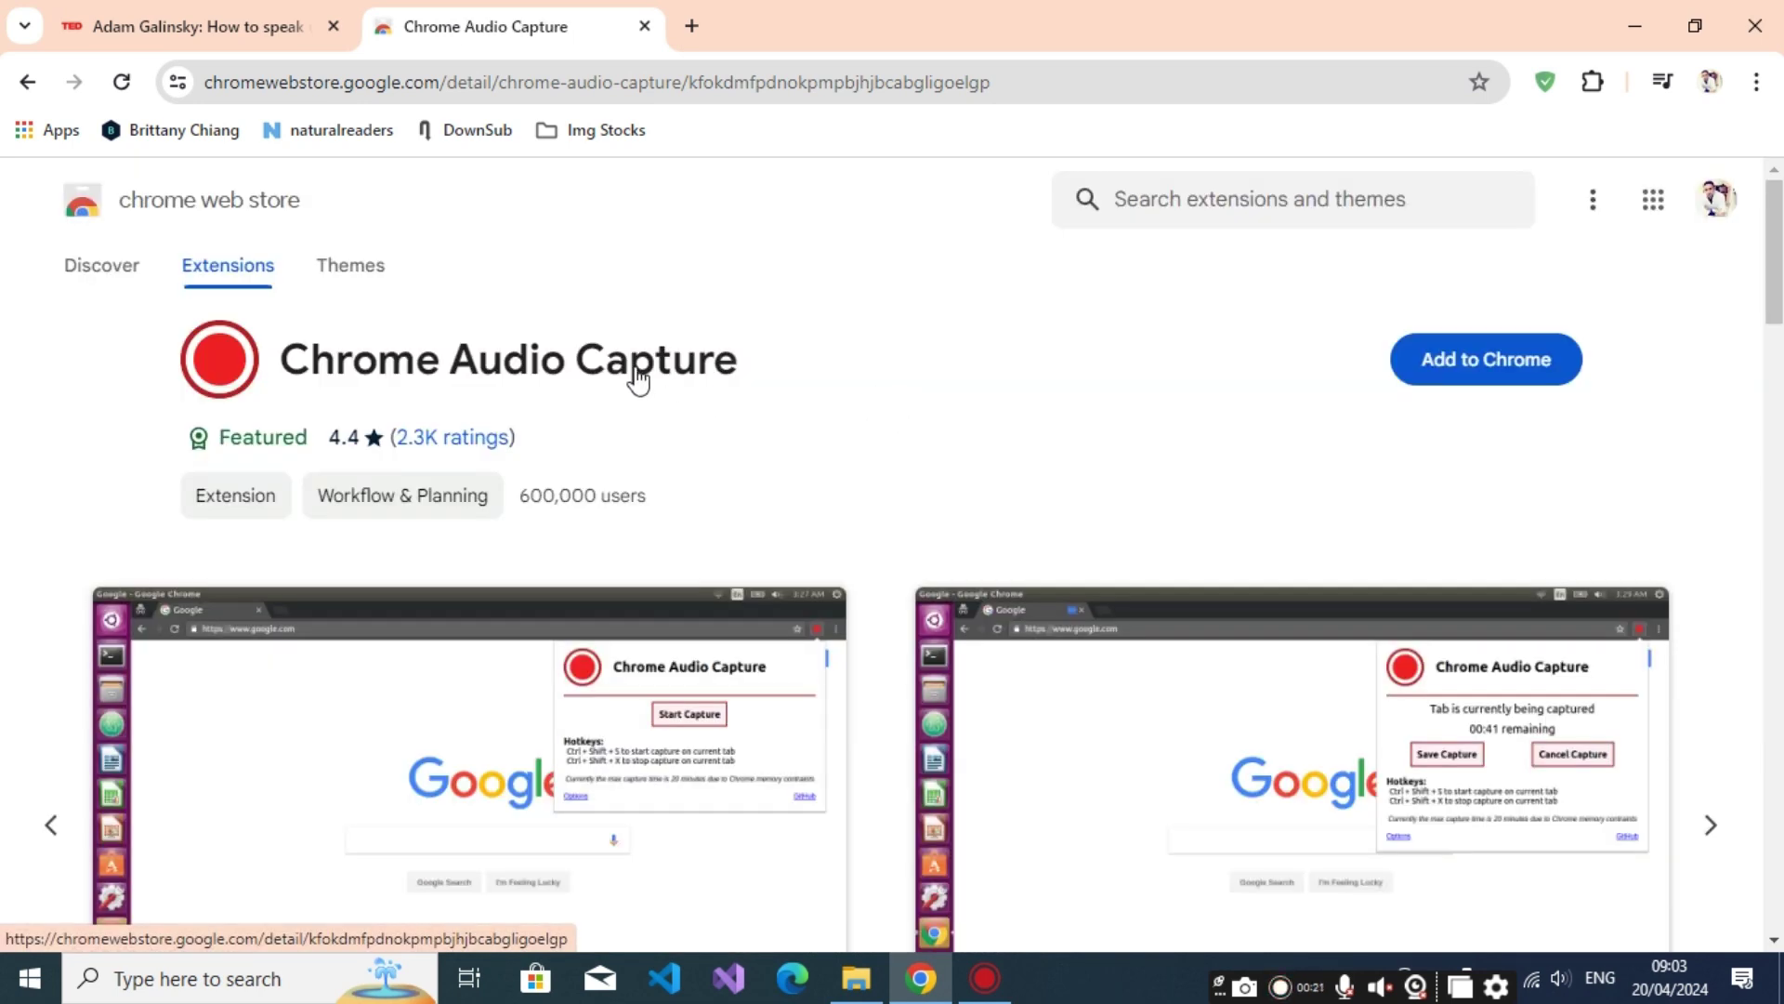
{"action": "left_click", "coordinate": [1455, 381]}
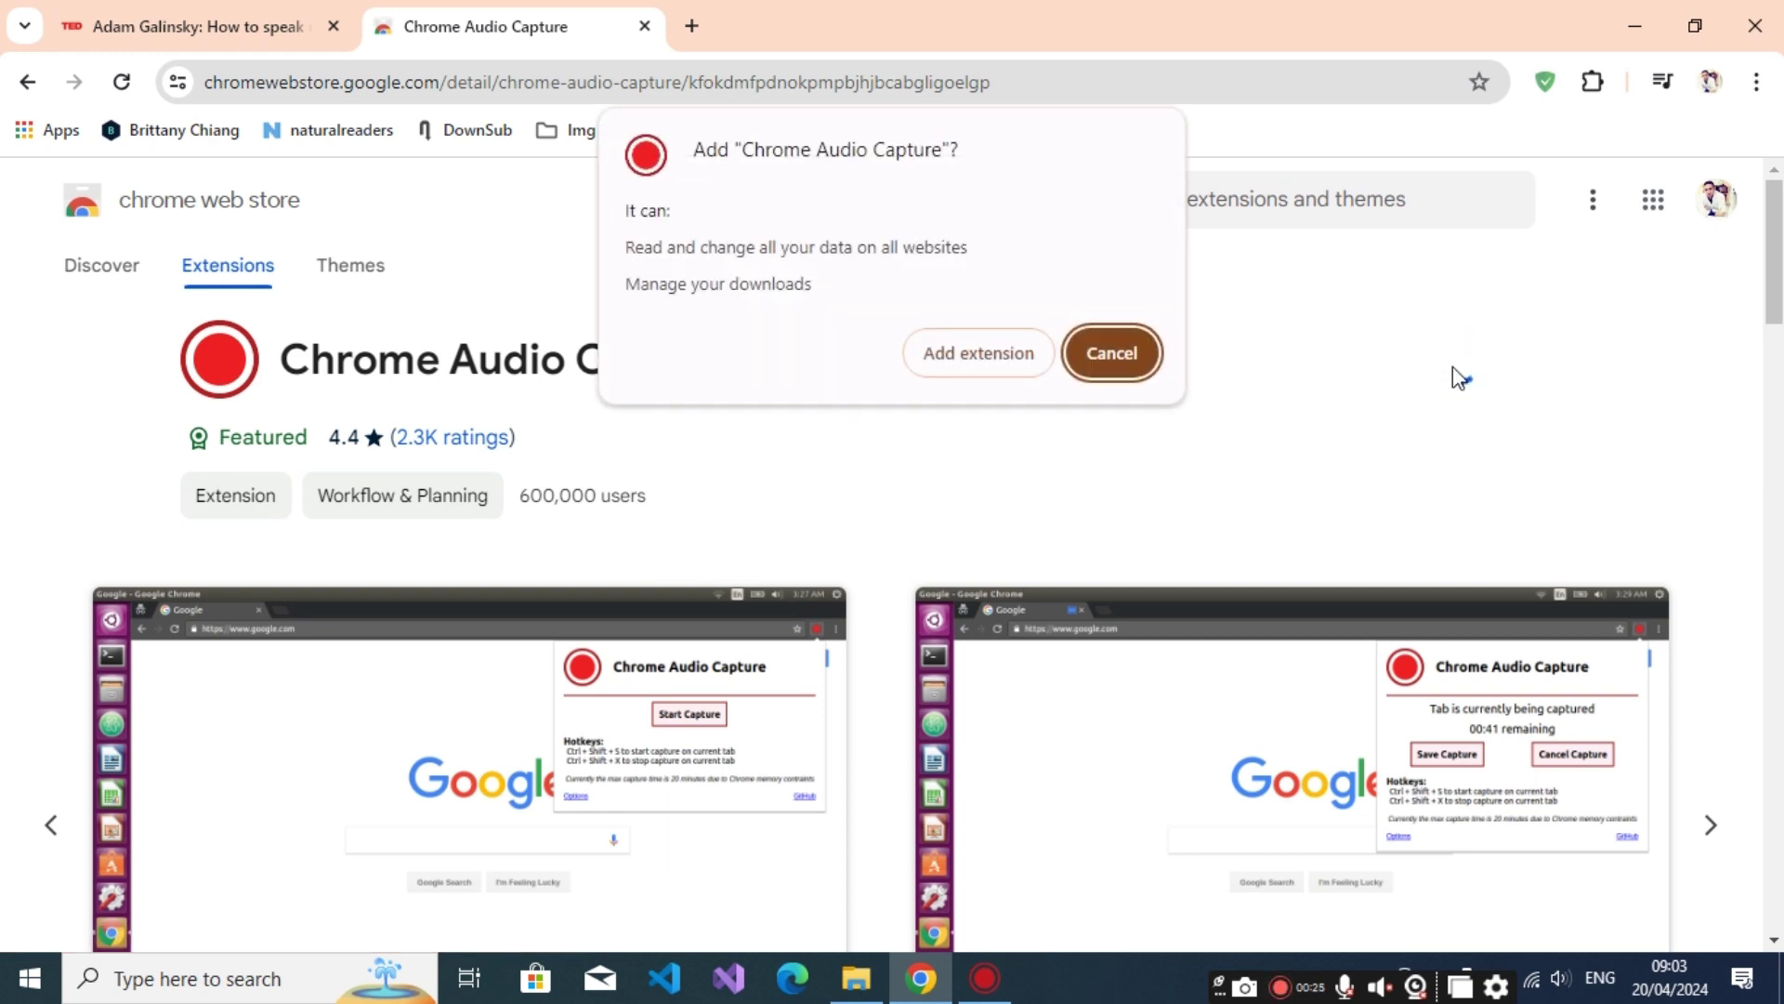
{"action": "left_click", "coordinate": [974, 361]}
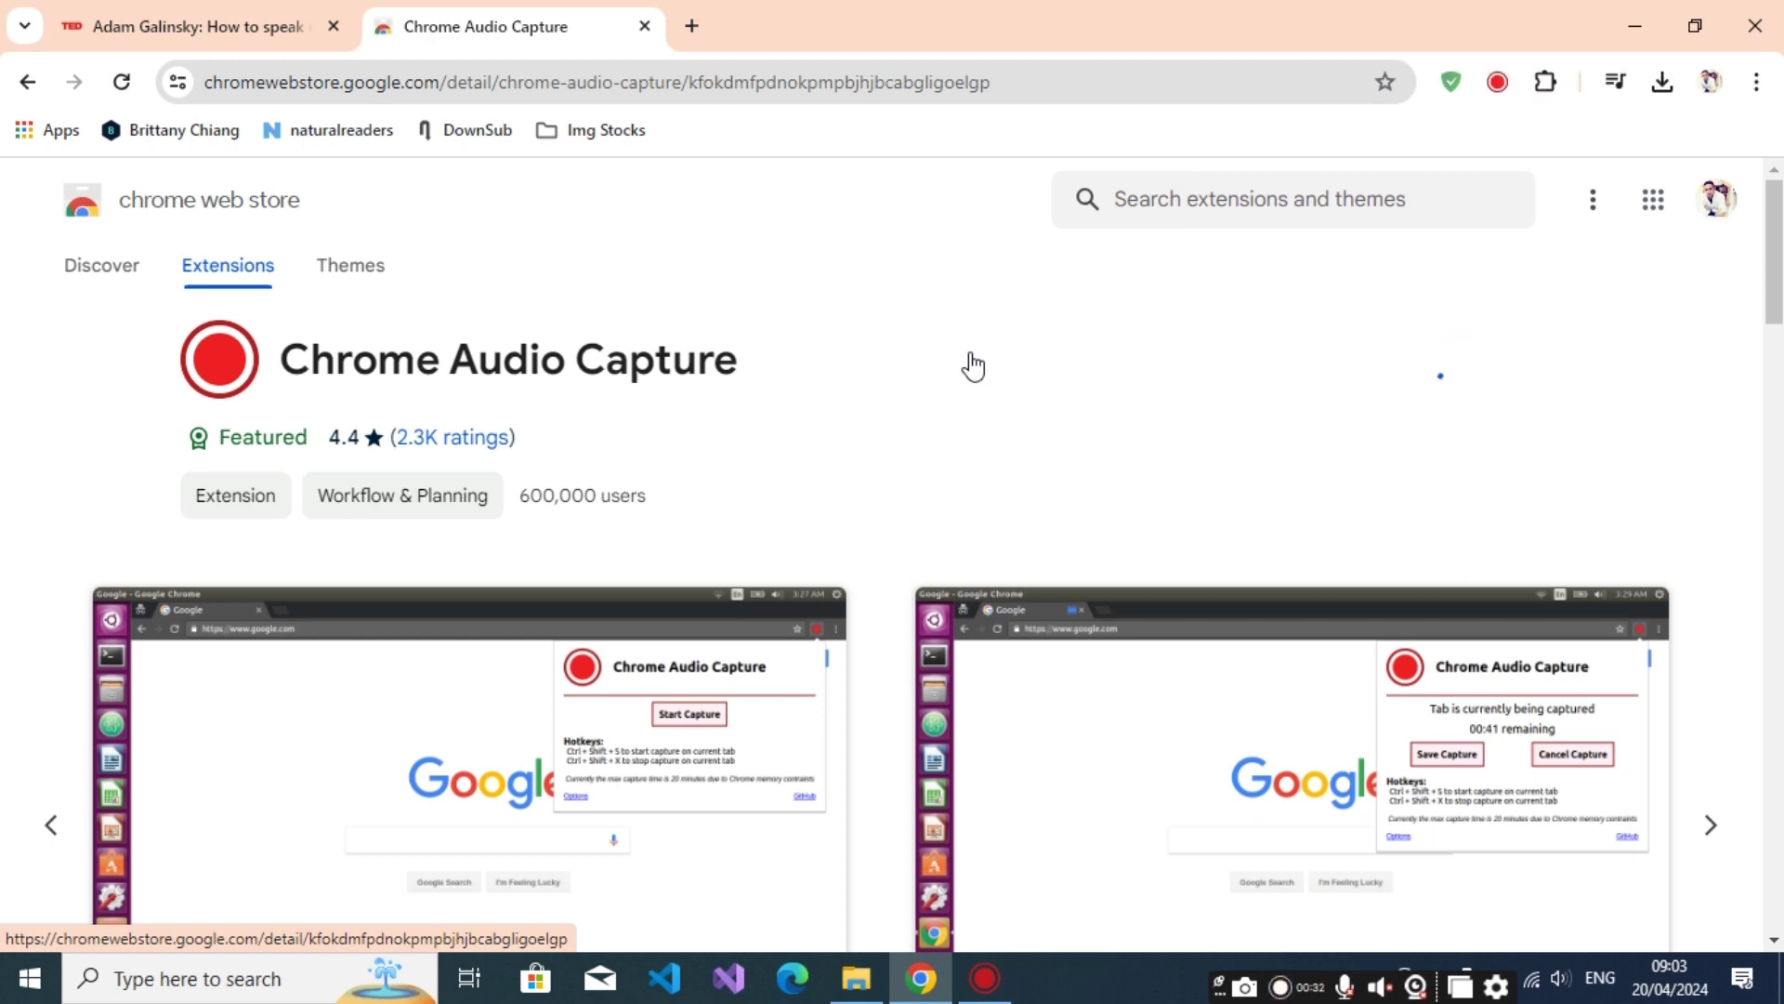
{"action": "left_click", "coordinate": [1482, 146]}
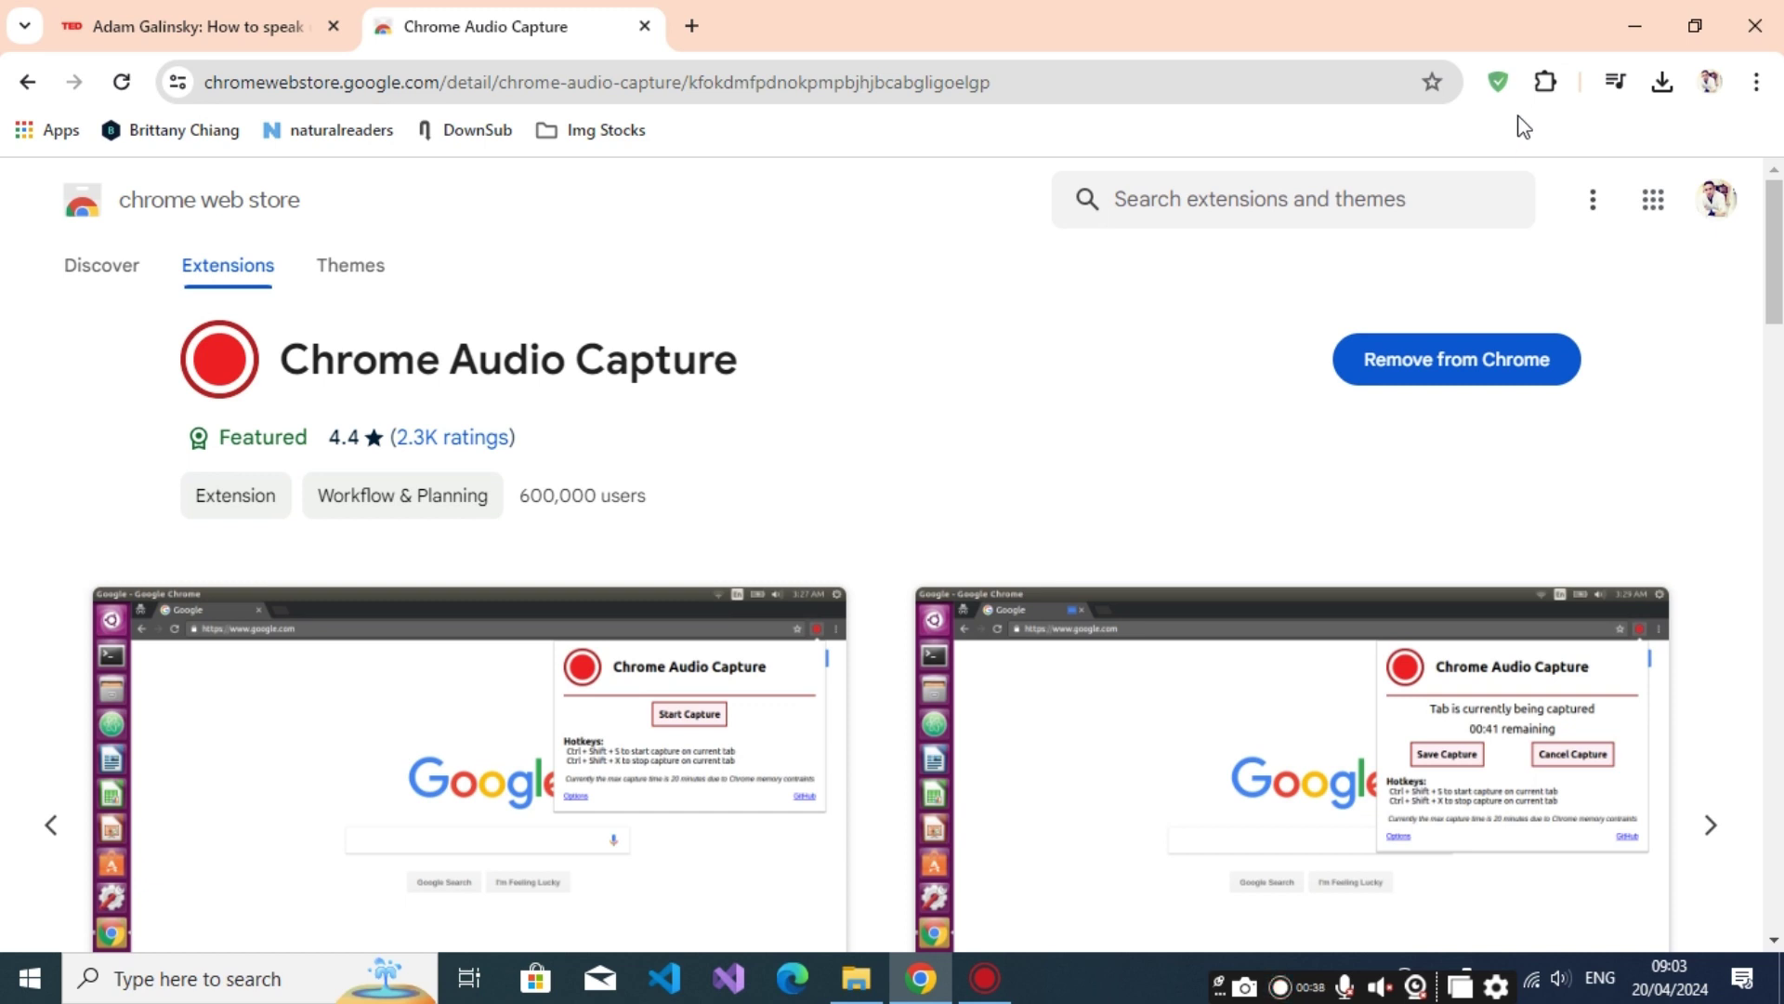
- Pin Chrome Audio Capture from the Extensions menu to the Chrome toolbar
{"action": "left_click", "coordinate": [1550, 85]}
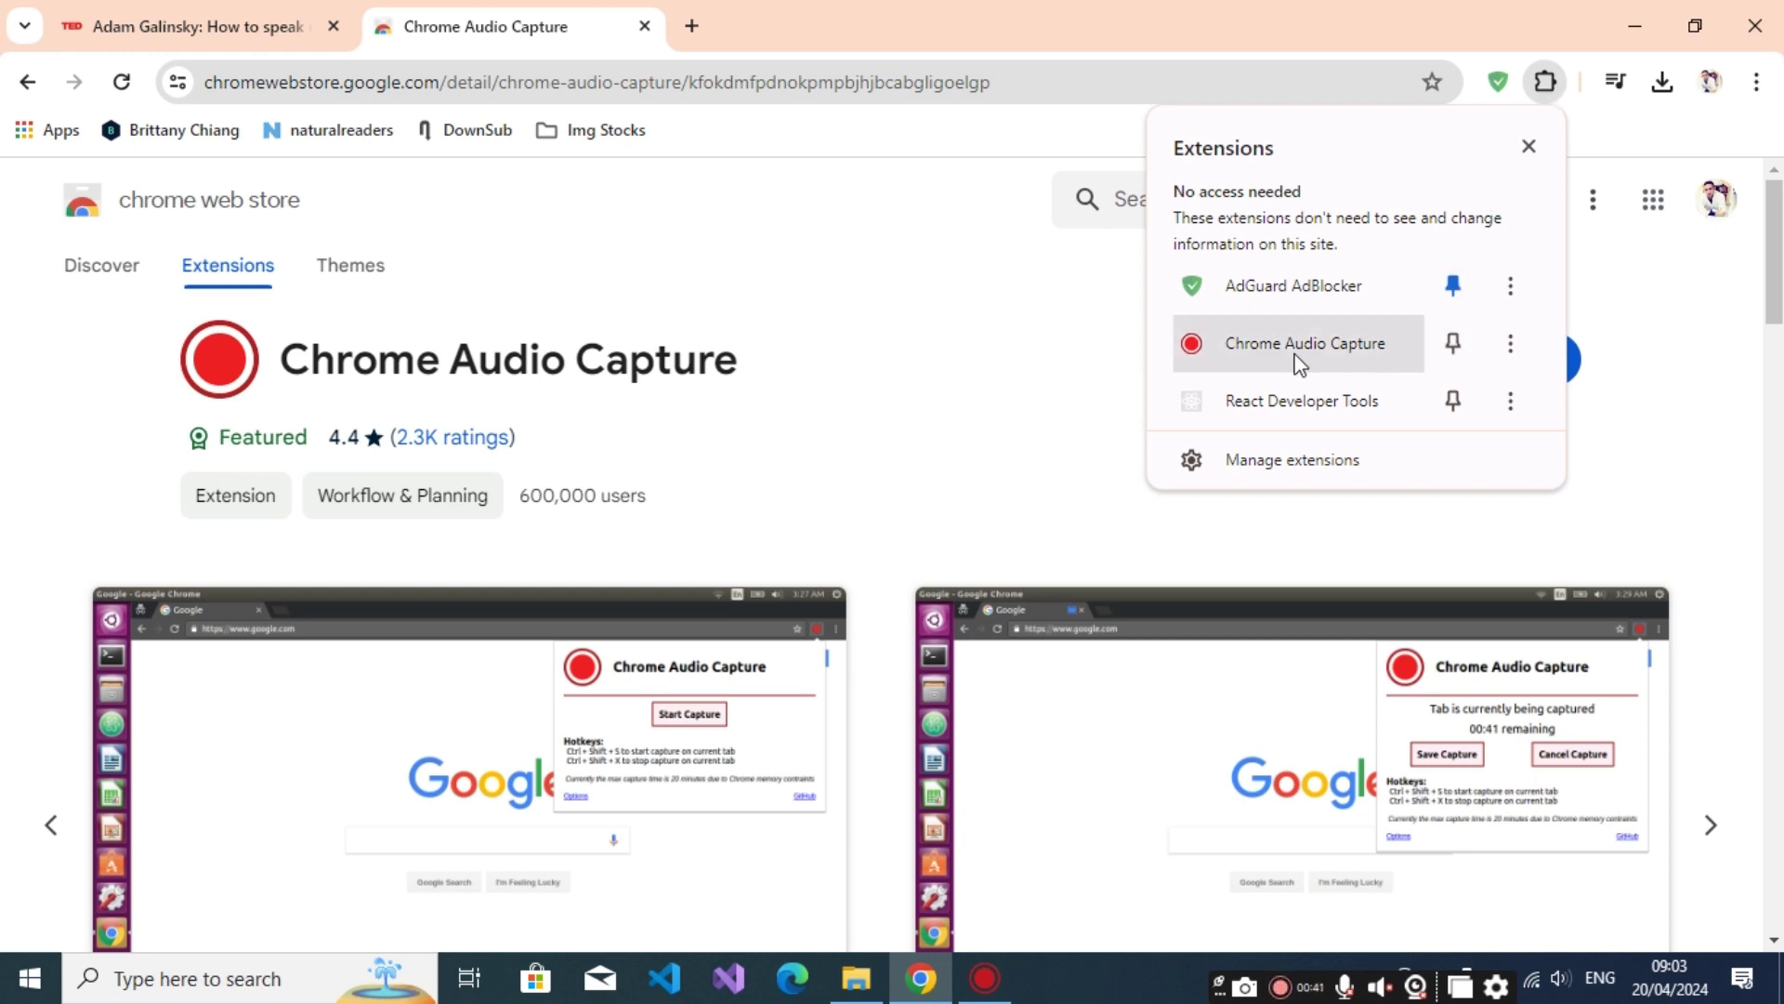
{"action": "left_click", "coordinate": [1451, 349]}
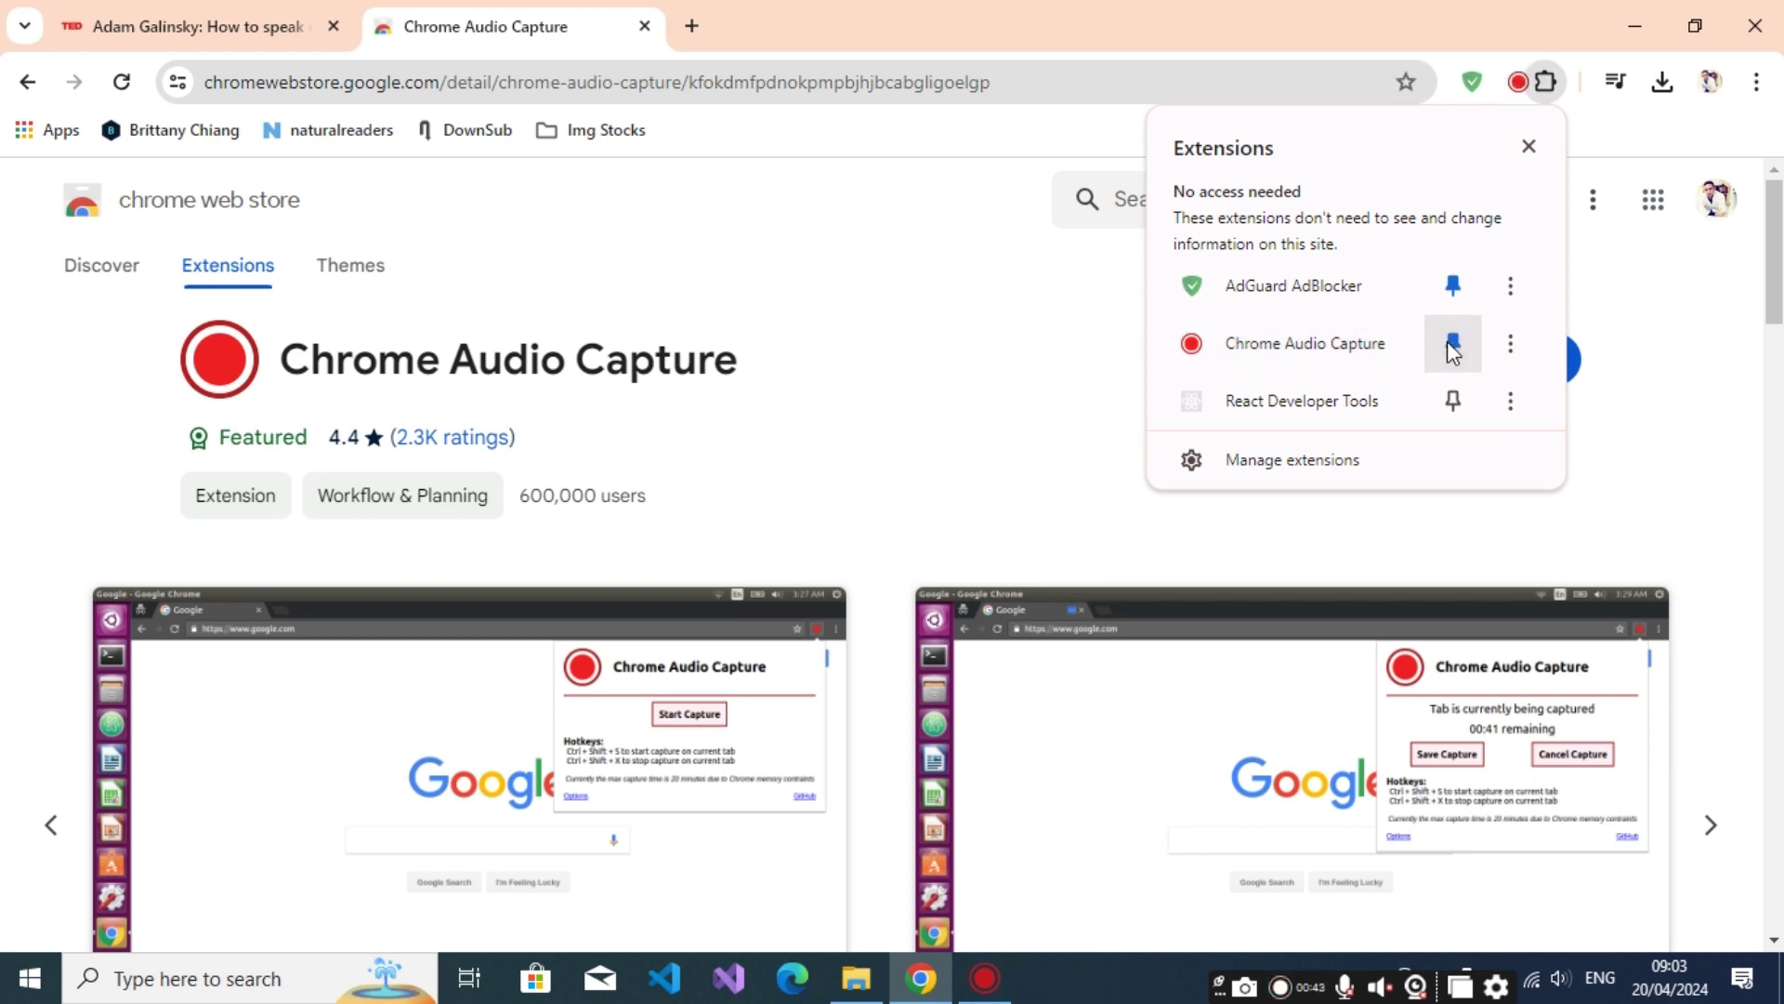
{"action": "left_click", "coordinate": [1082, 295]}
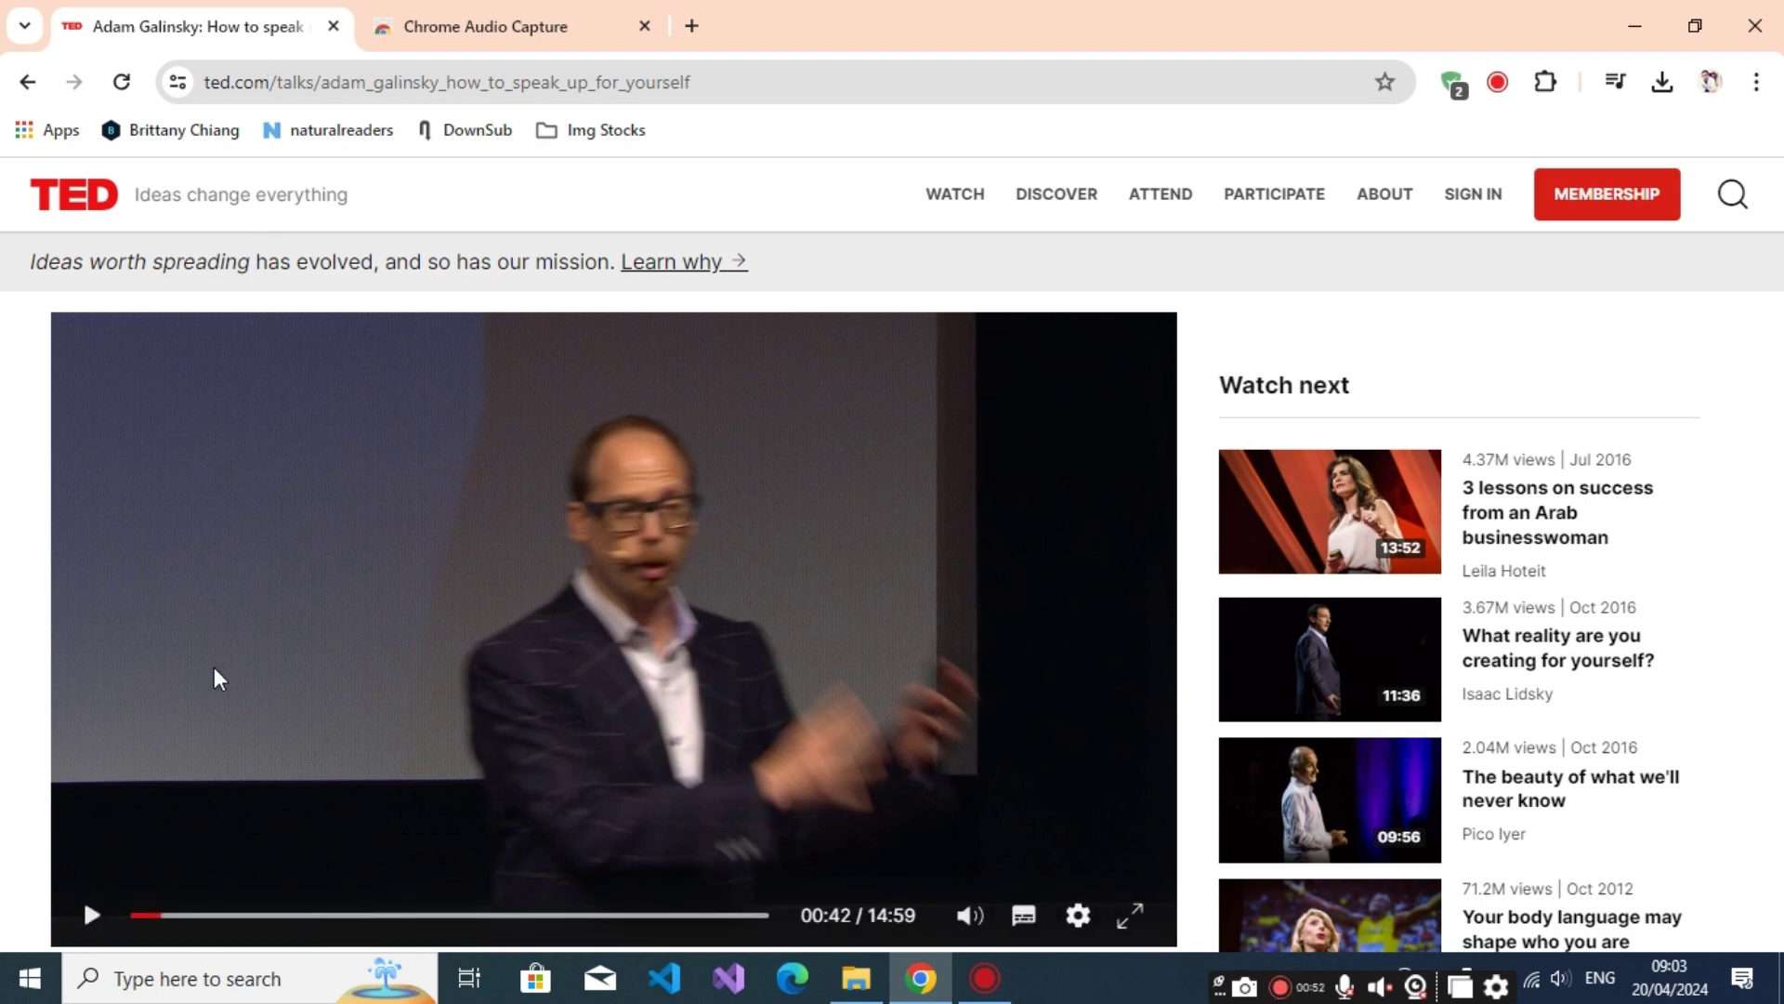
- Resume the TED talk and start recording its tab audio with Chrome Audio Capture
{"action": "left_click", "coordinate": [209, 754]}
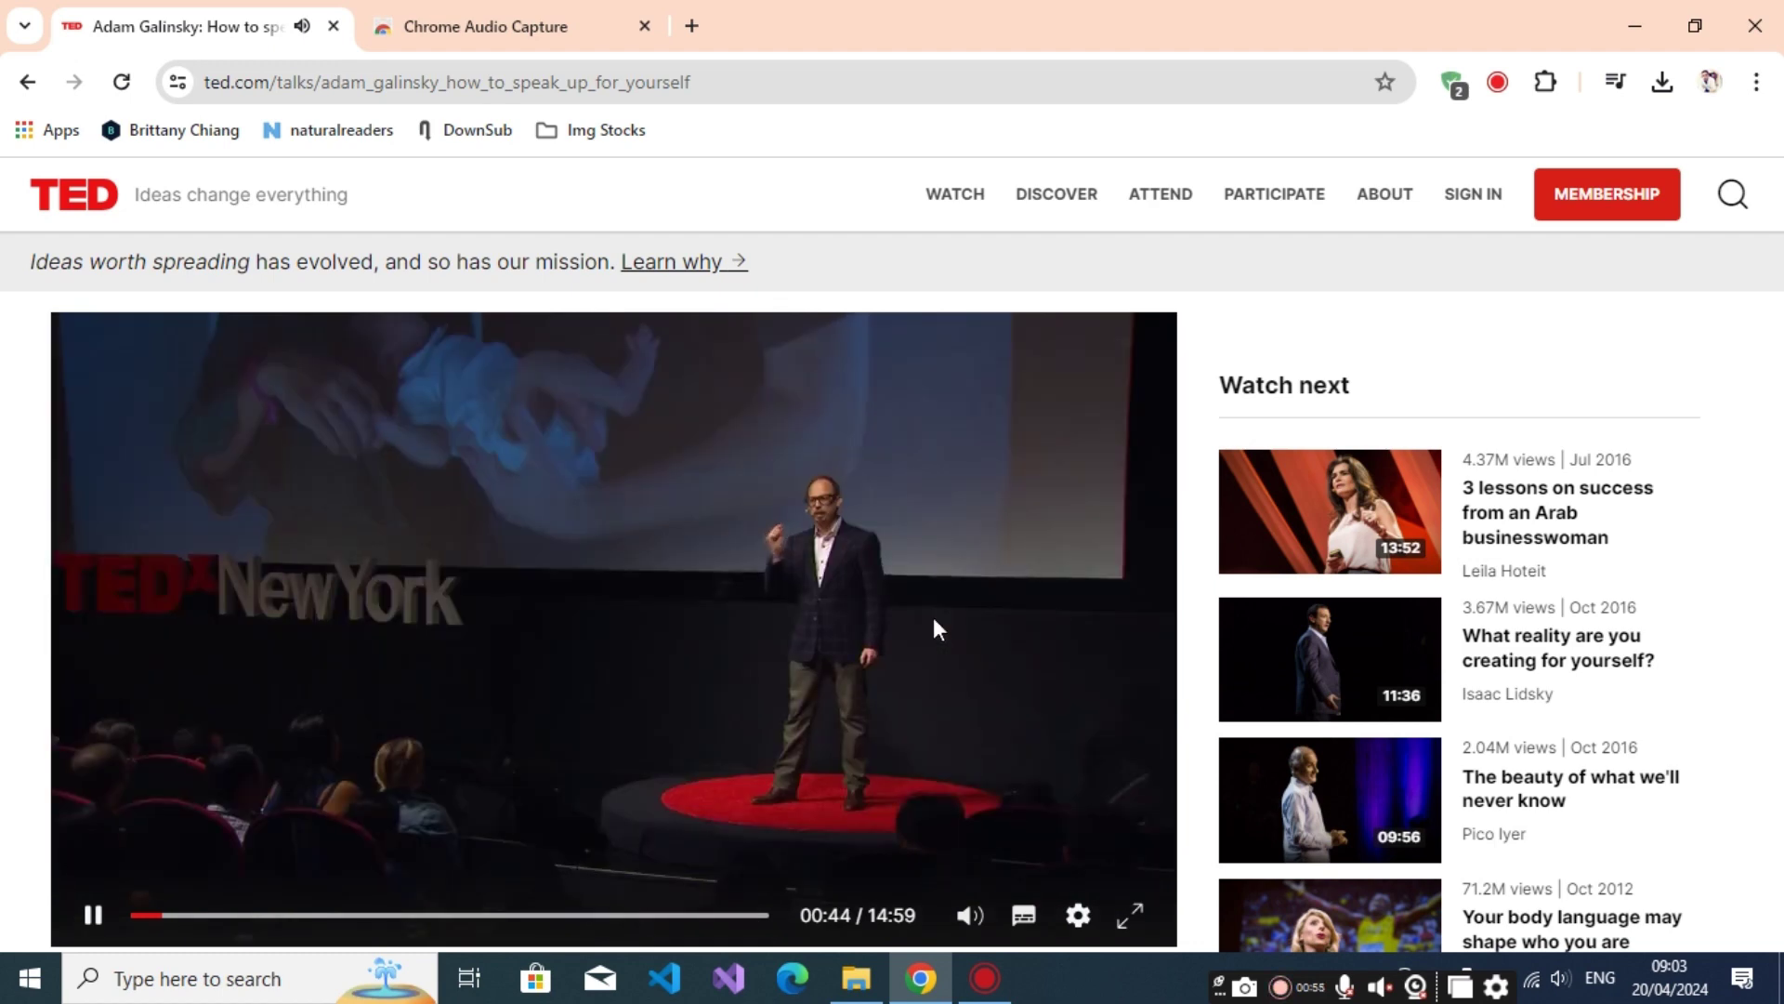
{"action": "left_click", "coordinate": [1499, 86]}
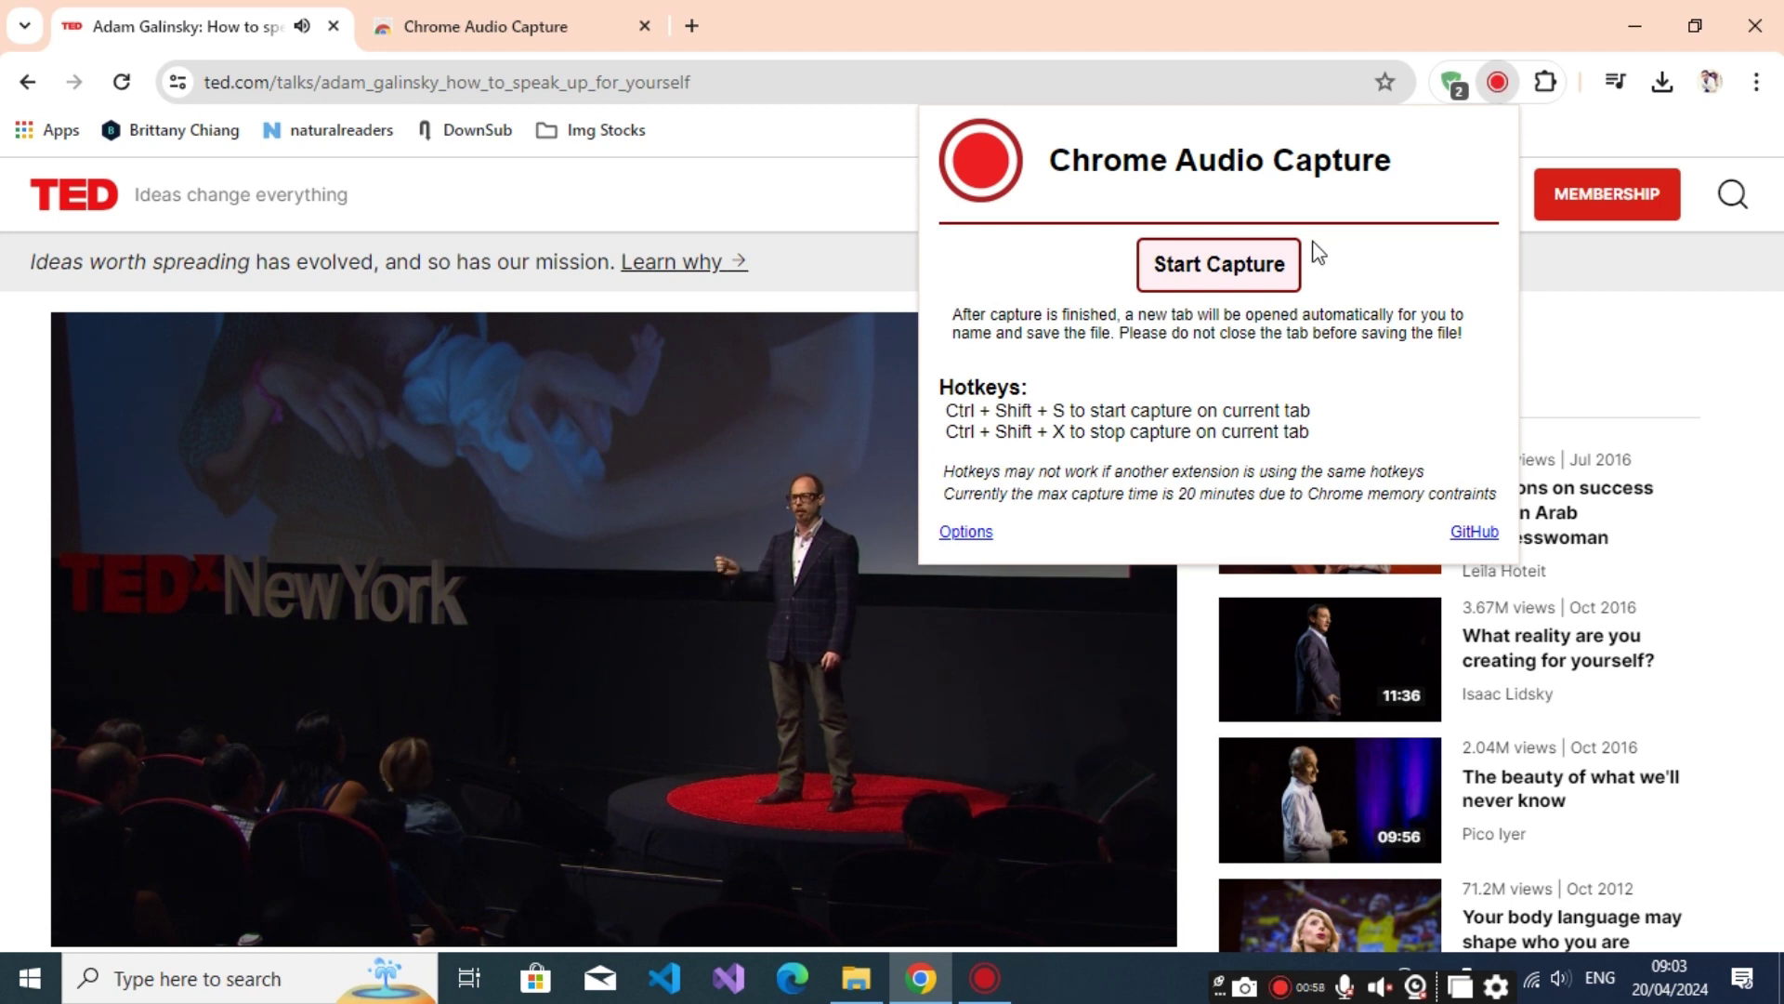
{"action": "left_click", "coordinate": [1257, 271]}
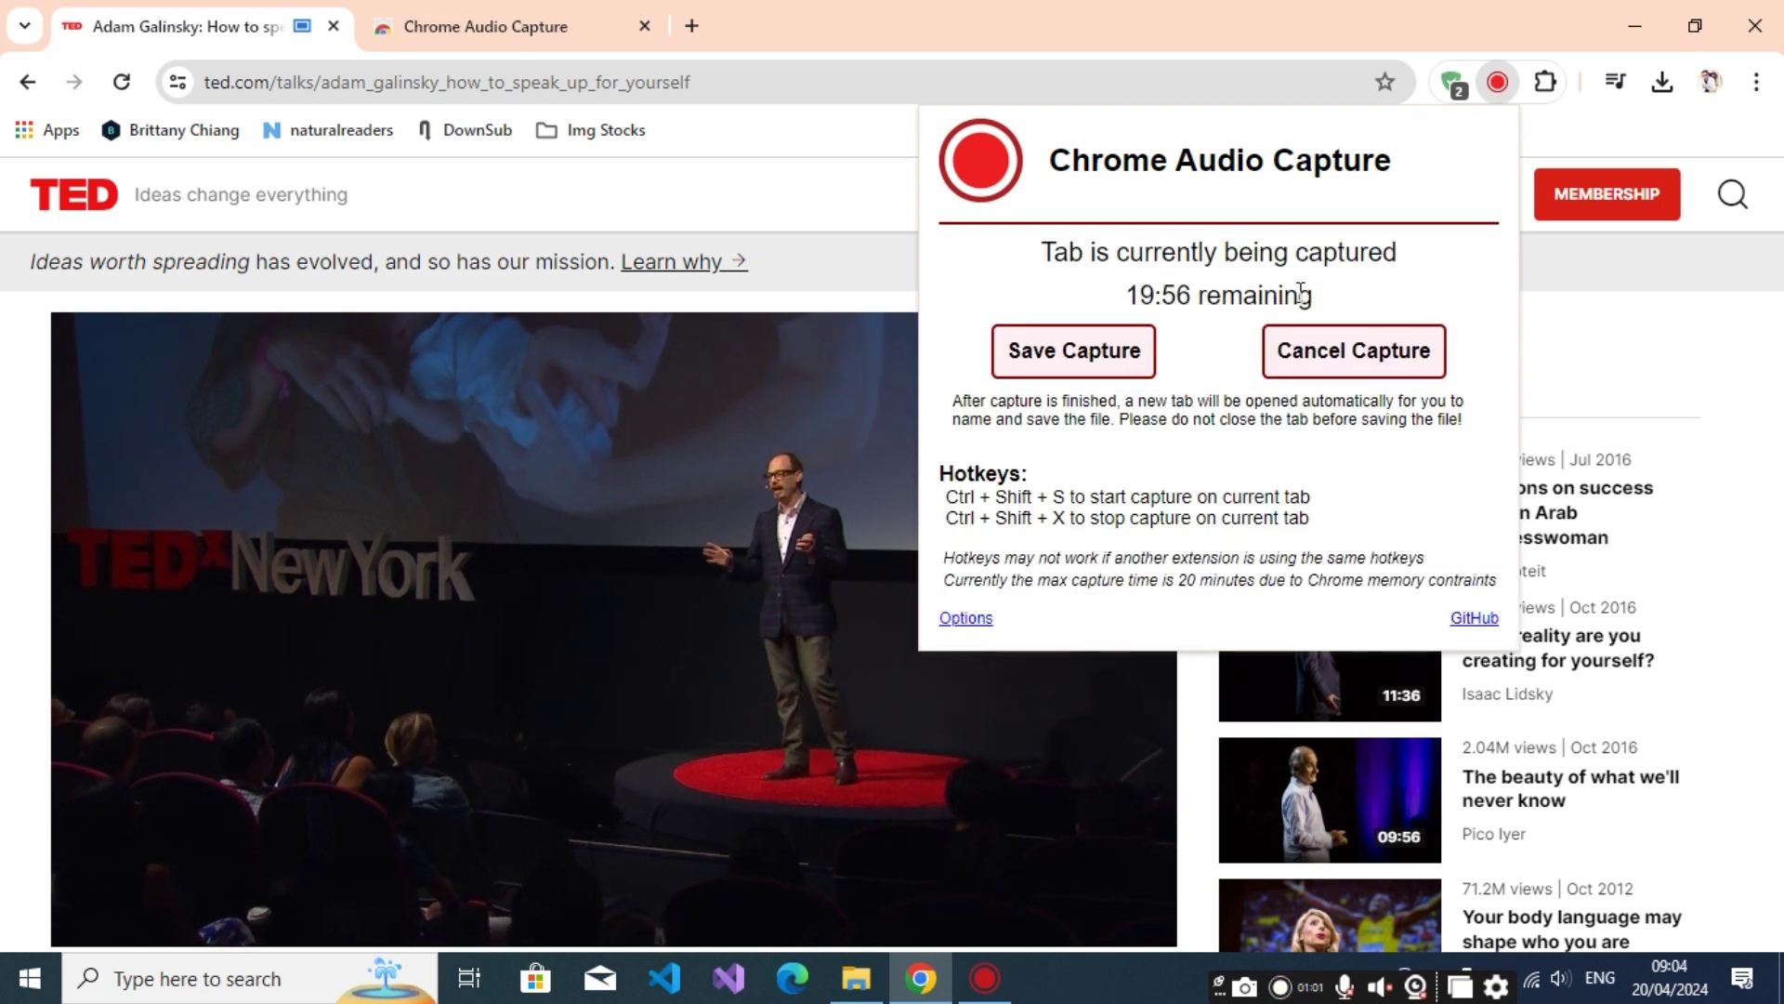
- Let the recording continue, then stop it and encode the captured audio
{"action": "left_click", "coordinate": [792, 207]}
{"action": "mouse_move", "coordinate": [614, 628]}
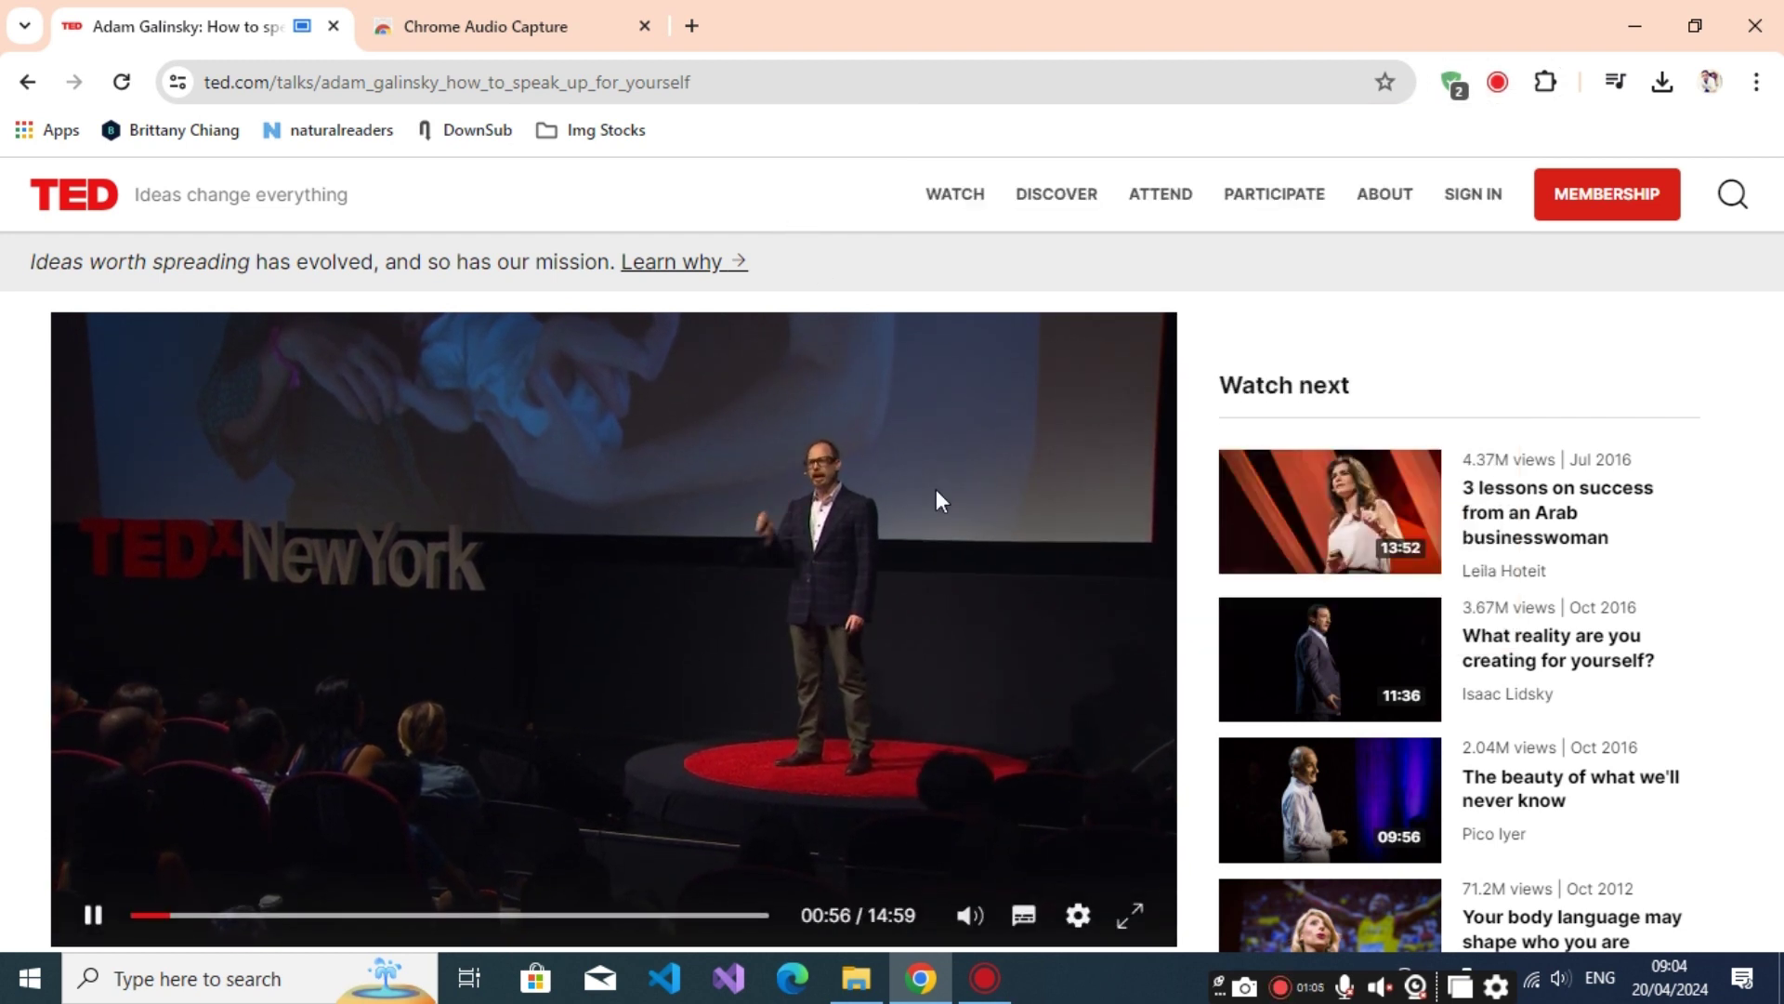
{"action": "left_click", "coordinate": [1498, 82]}
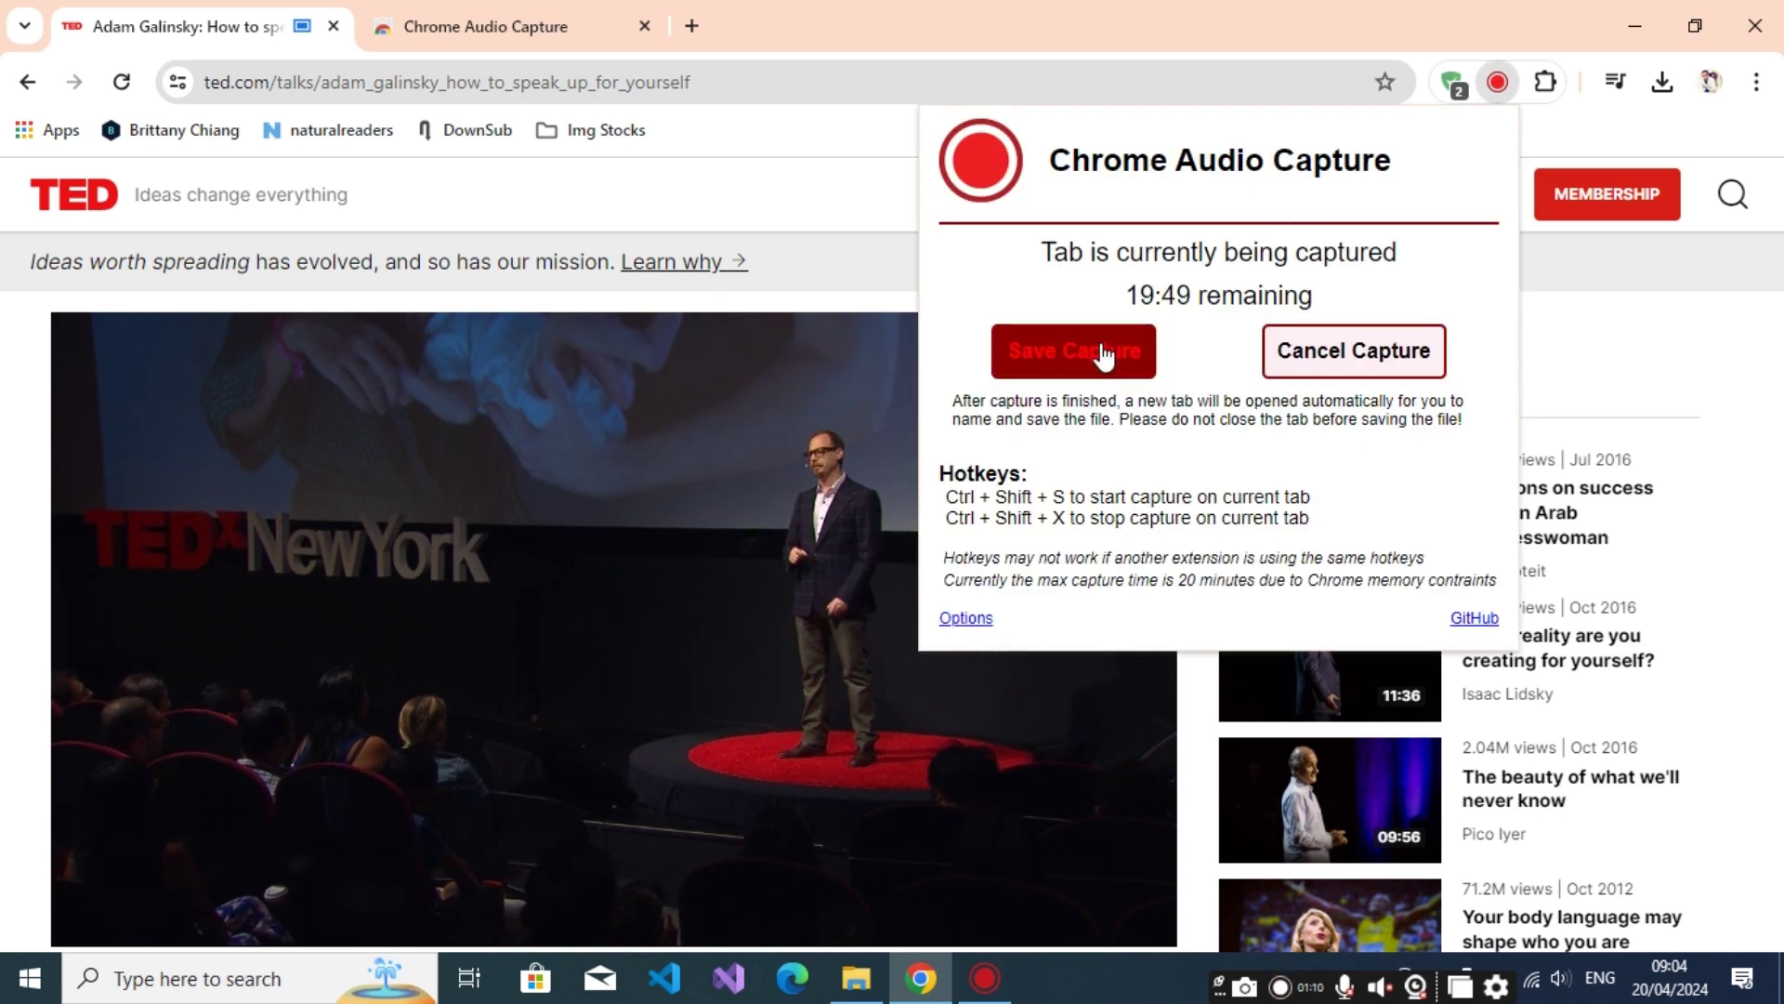
{"action": "left_click", "coordinate": [1101, 352]}
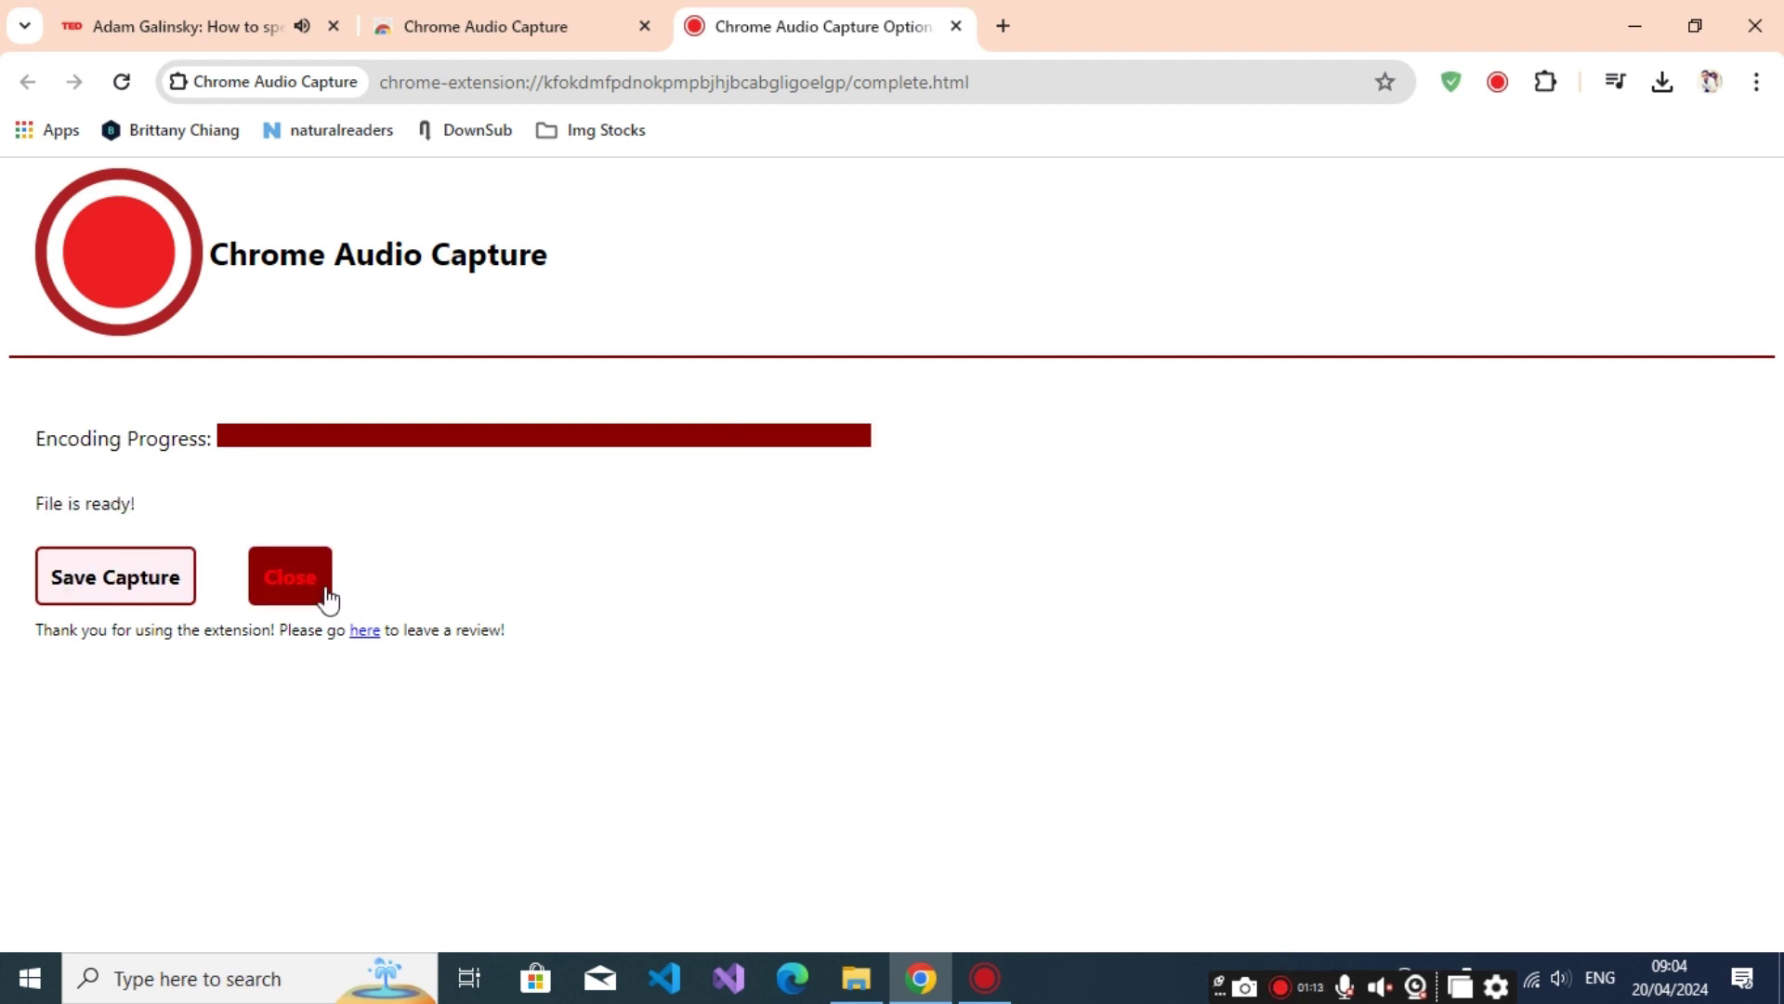
- Save the capture to the Desktop, replacing the default file name with 'tedTaalks audio'
{"action": "left_click", "coordinate": [148, 581]}
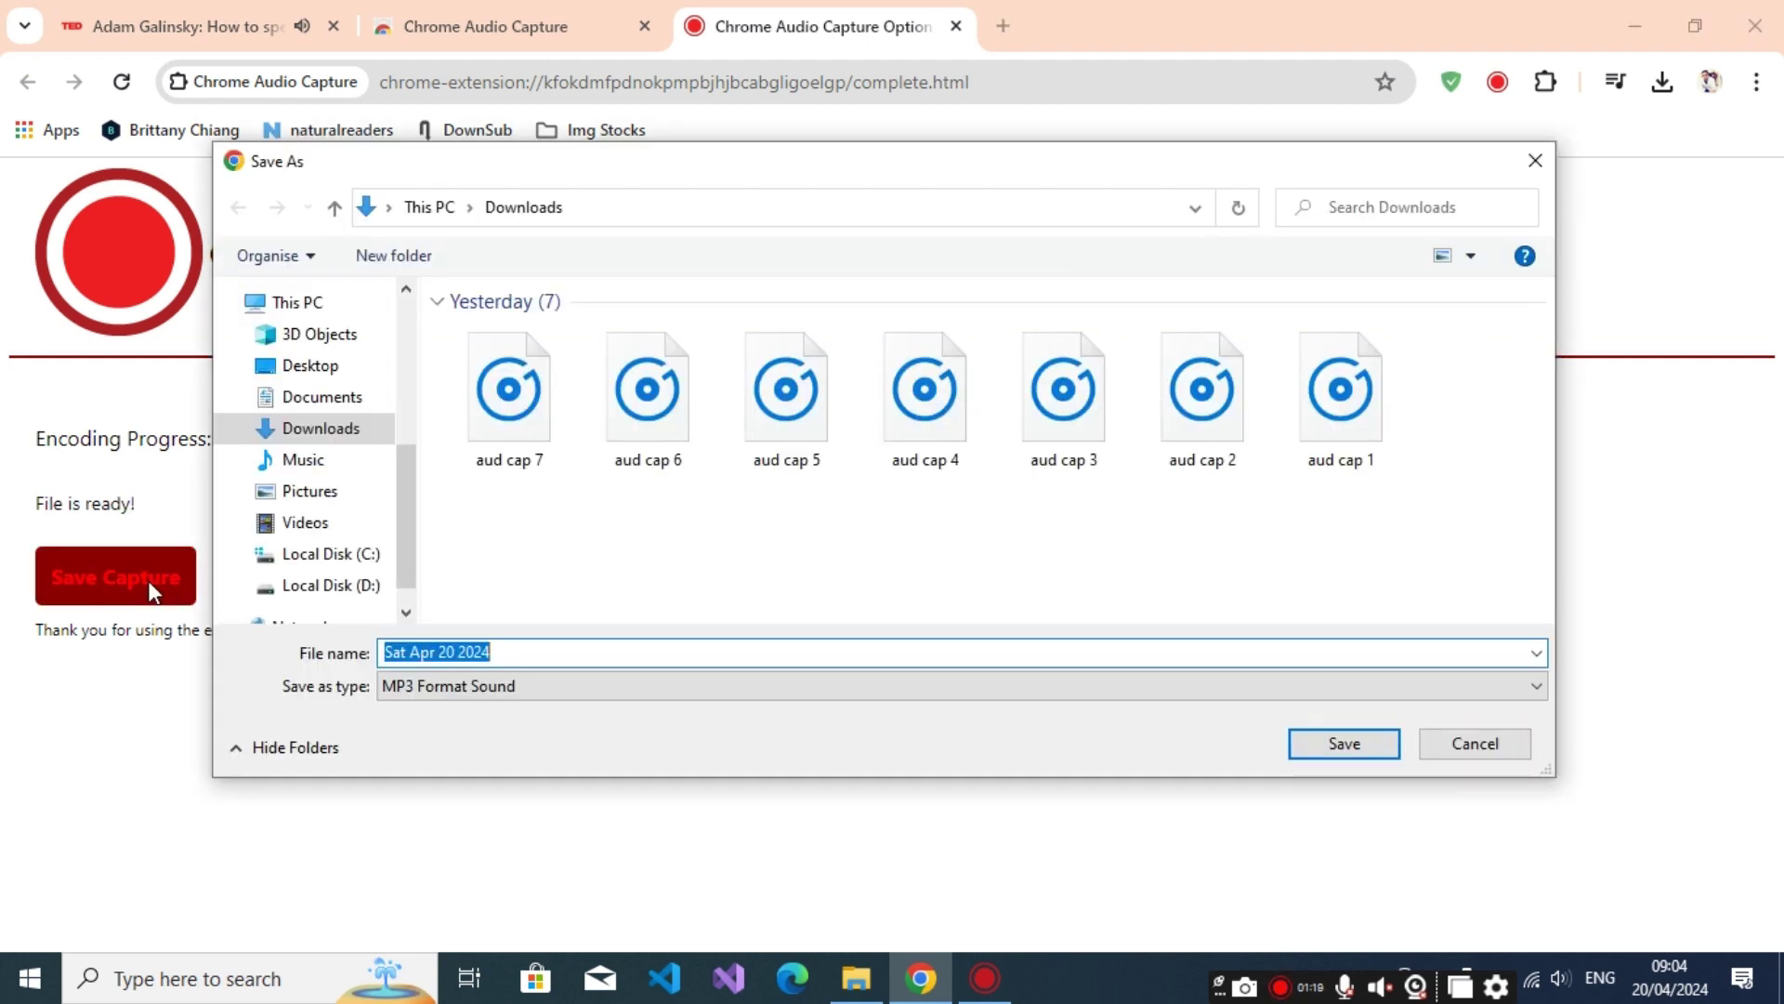
{"action": "left_click", "coordinate": [315, 367]}
{"action": "left_click", "coordinate": [421, 656]}
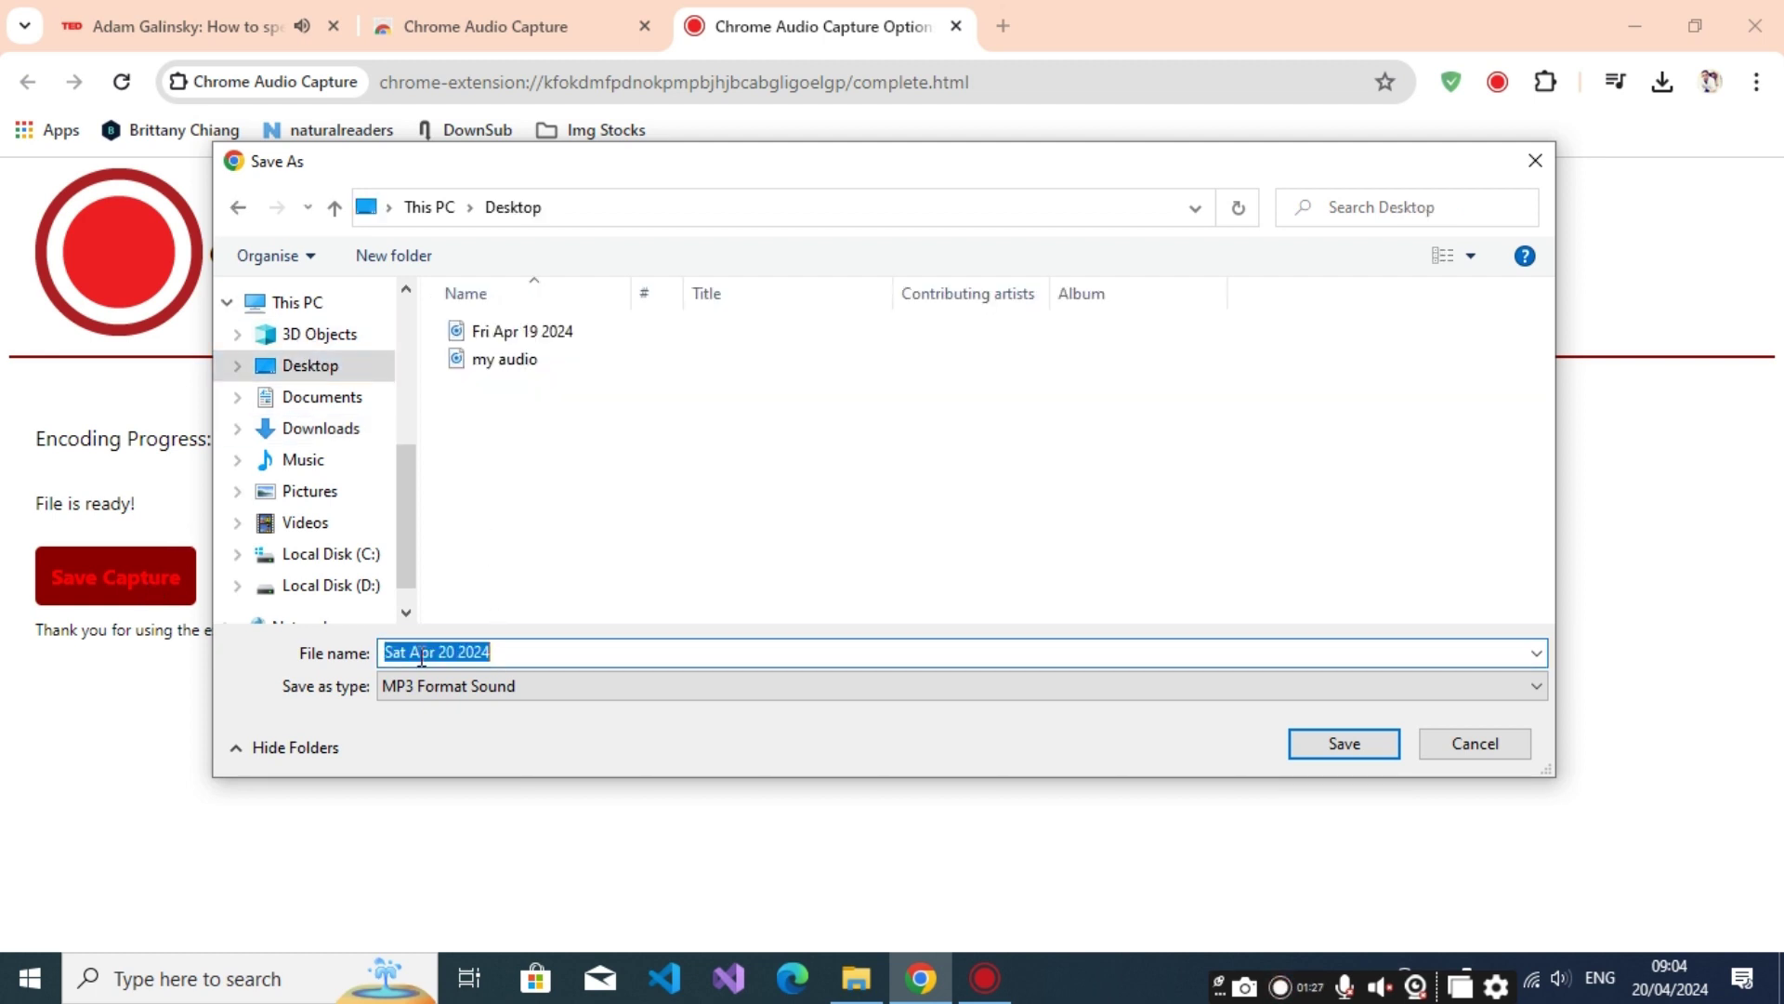
{"action": "type", "text": "tedTaalks audio"}
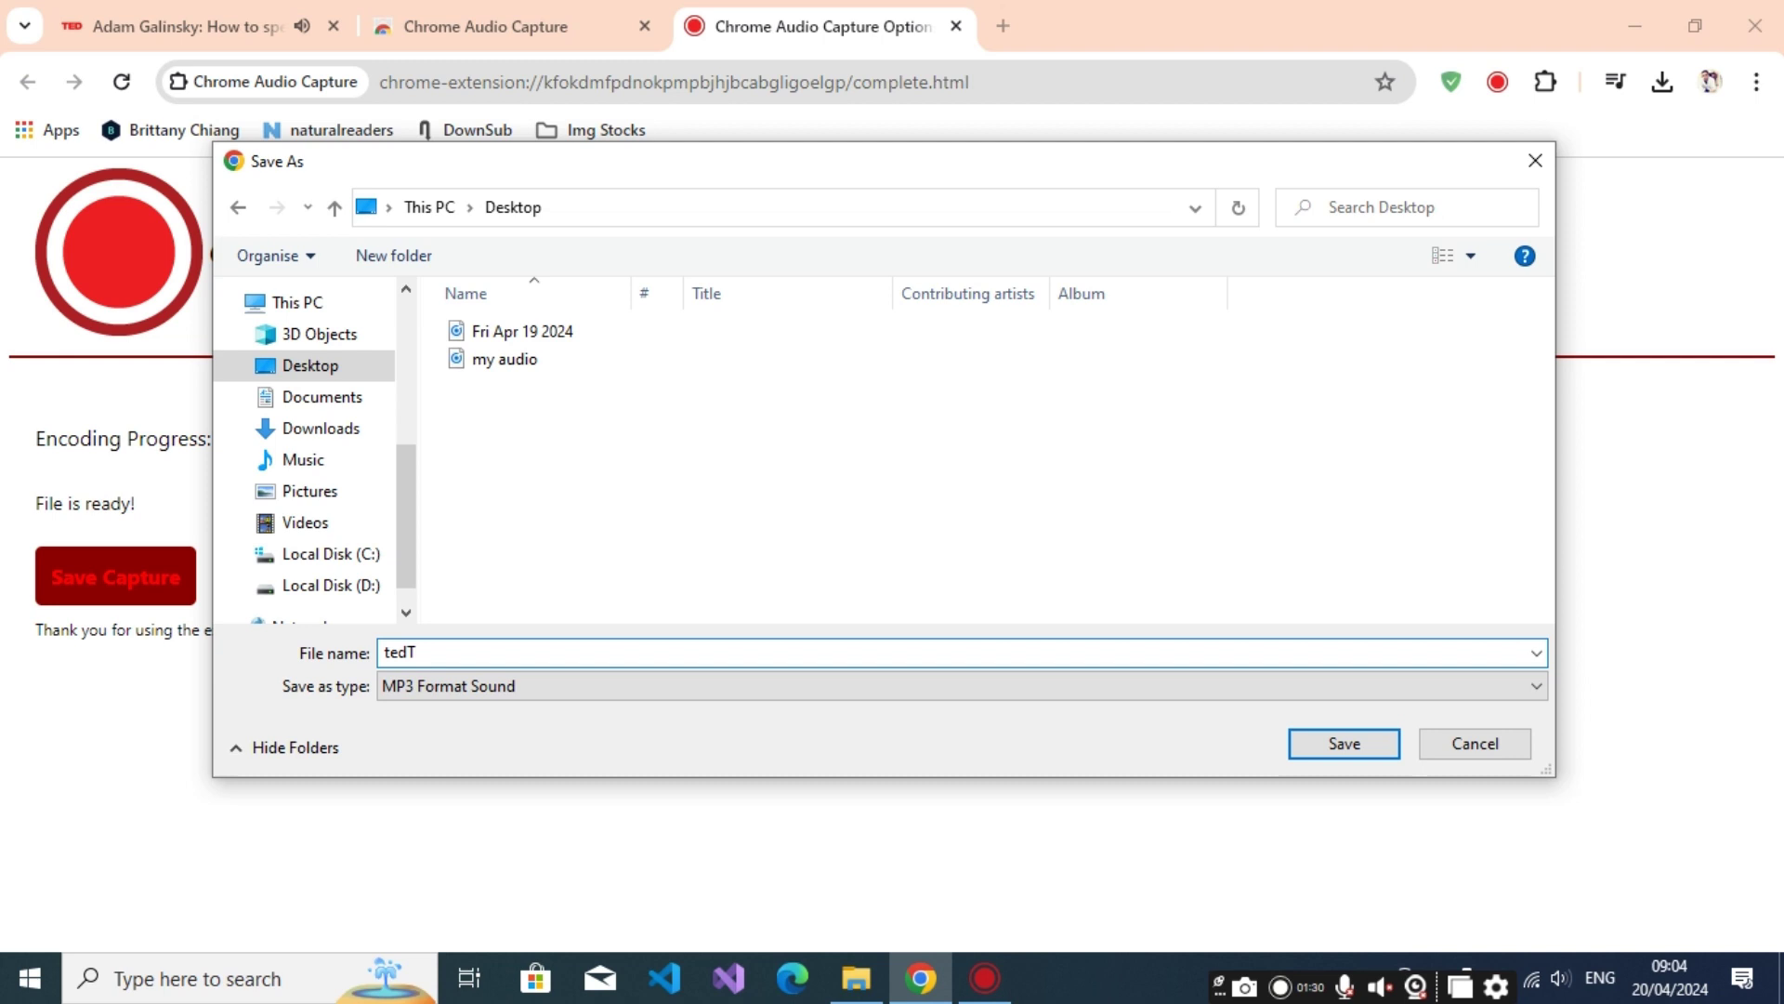